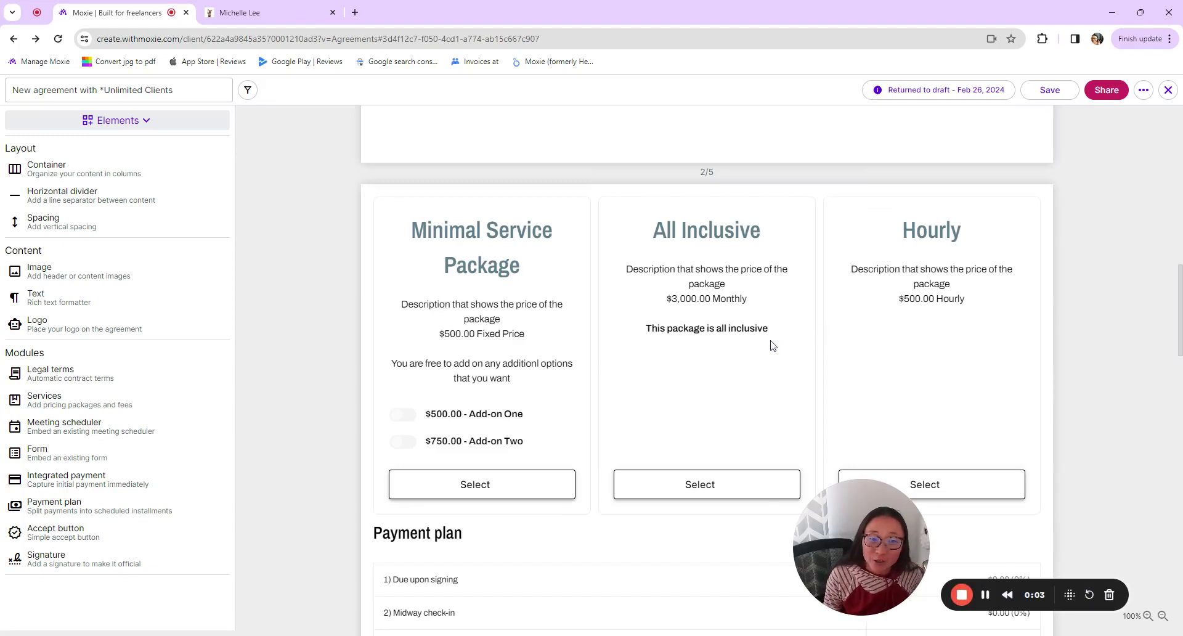
Review the agreement's service packages, payment plan, amount due table and card payment section
scroll(772, 345, "down", 2)
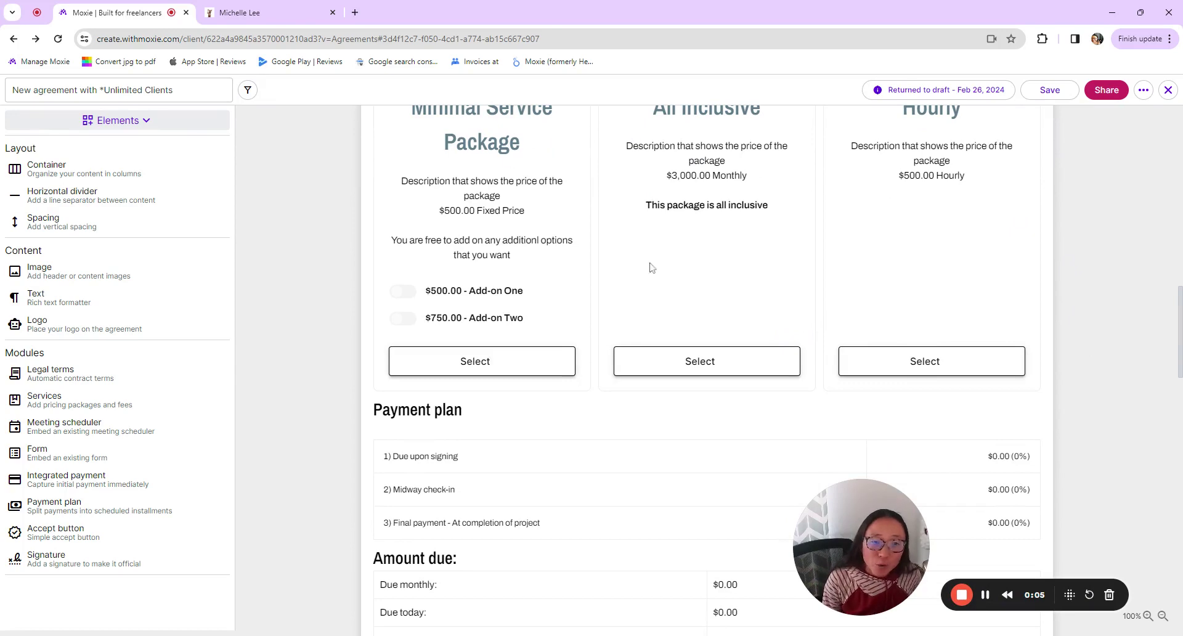
scroll(812, 303, "down", 1)
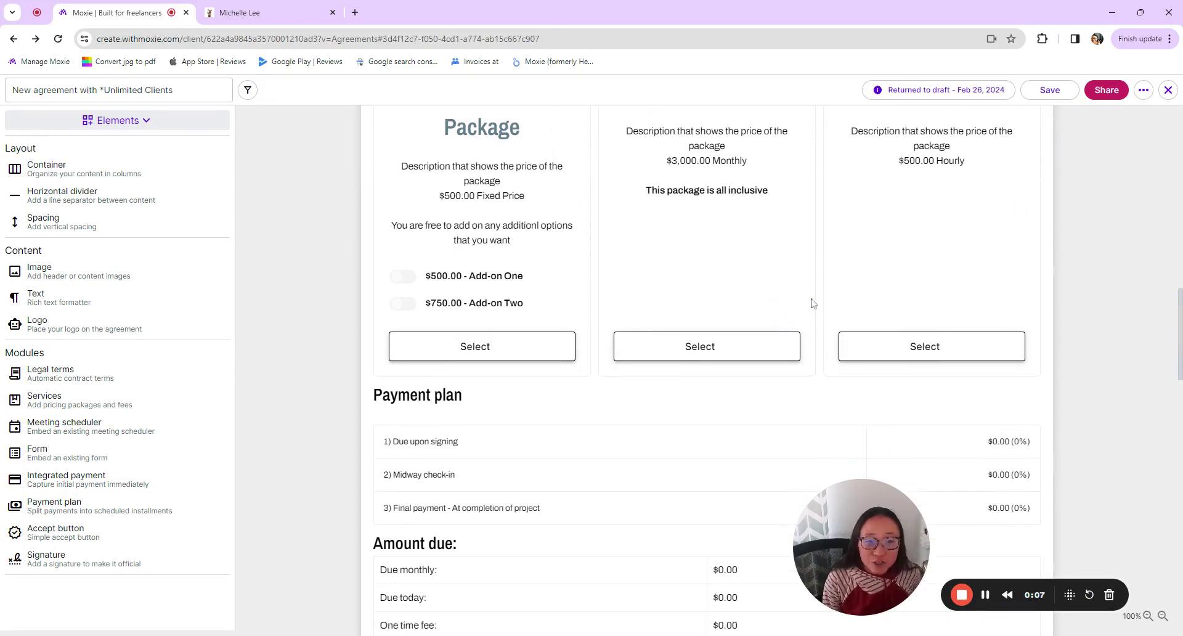
scroll(812, 303, "down", 2)
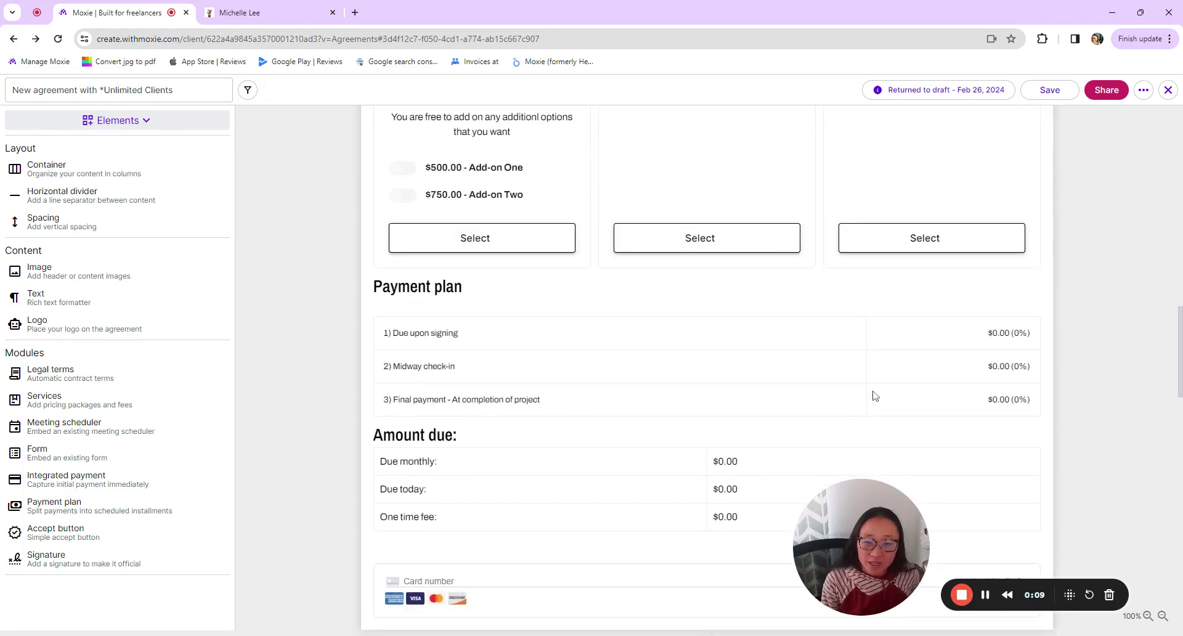
scroll(873, 395, "down", 3)
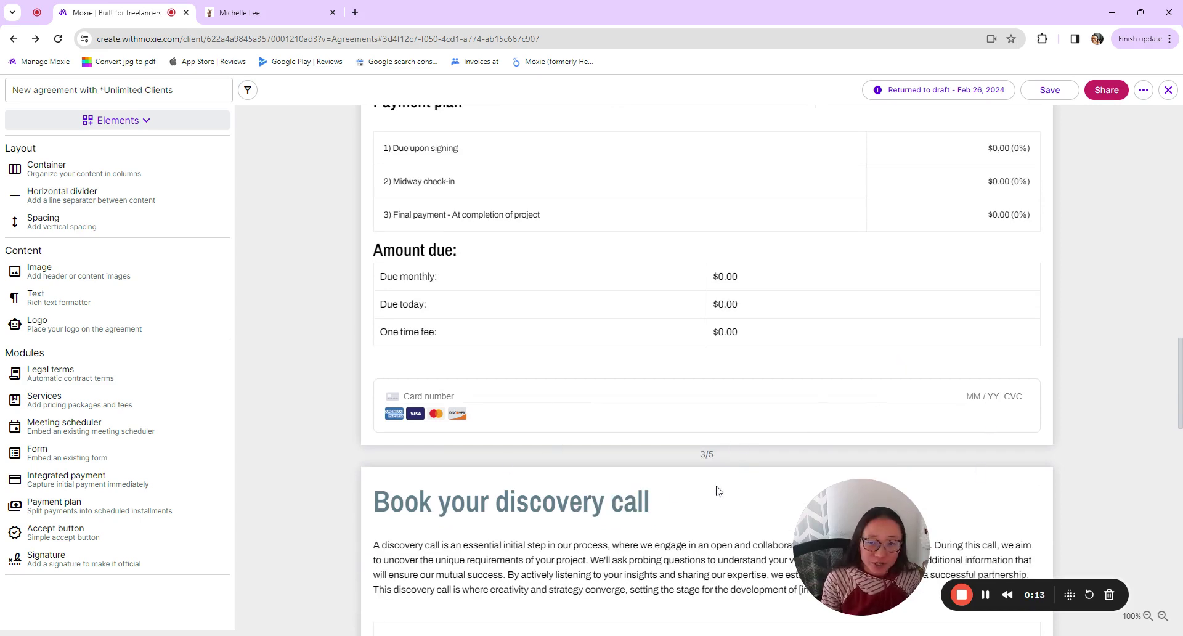
scroll(665, 493, "up", 2)
scroll(665, 493, "up", 5)
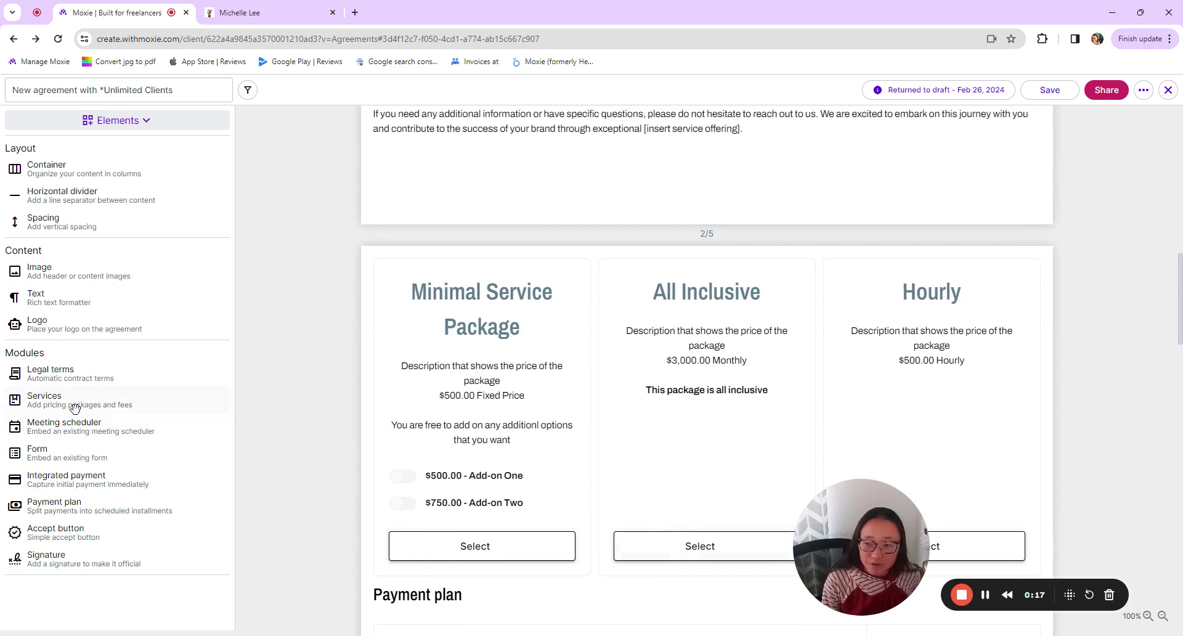
left_click_drag(77, 407, 712, 268)
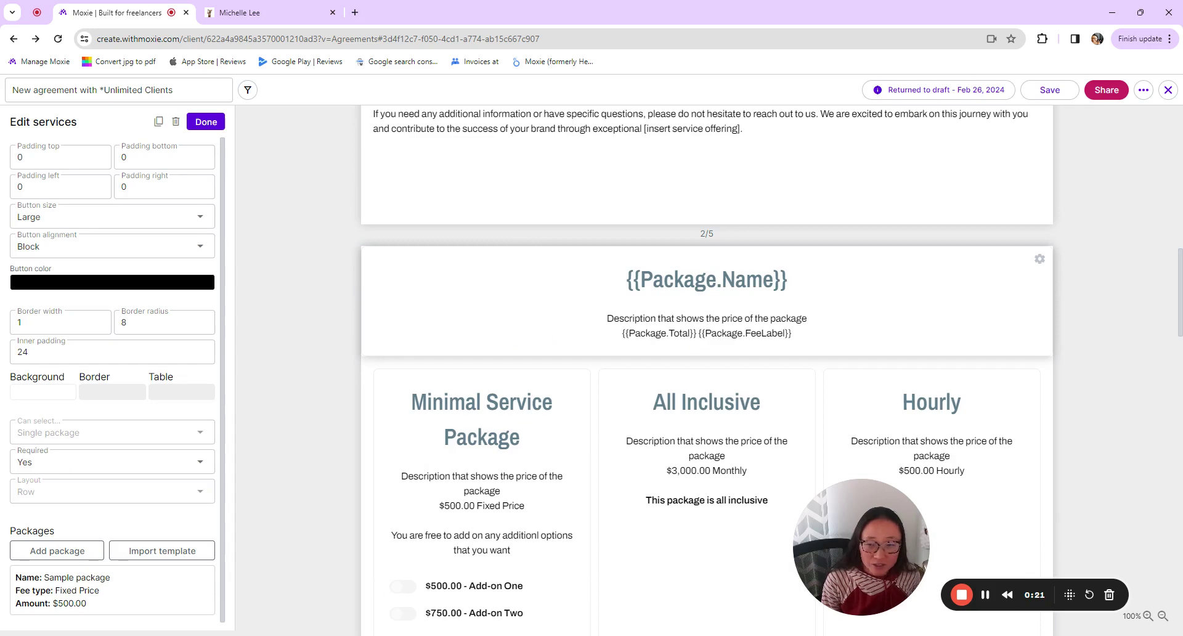
left_click(176, 121)
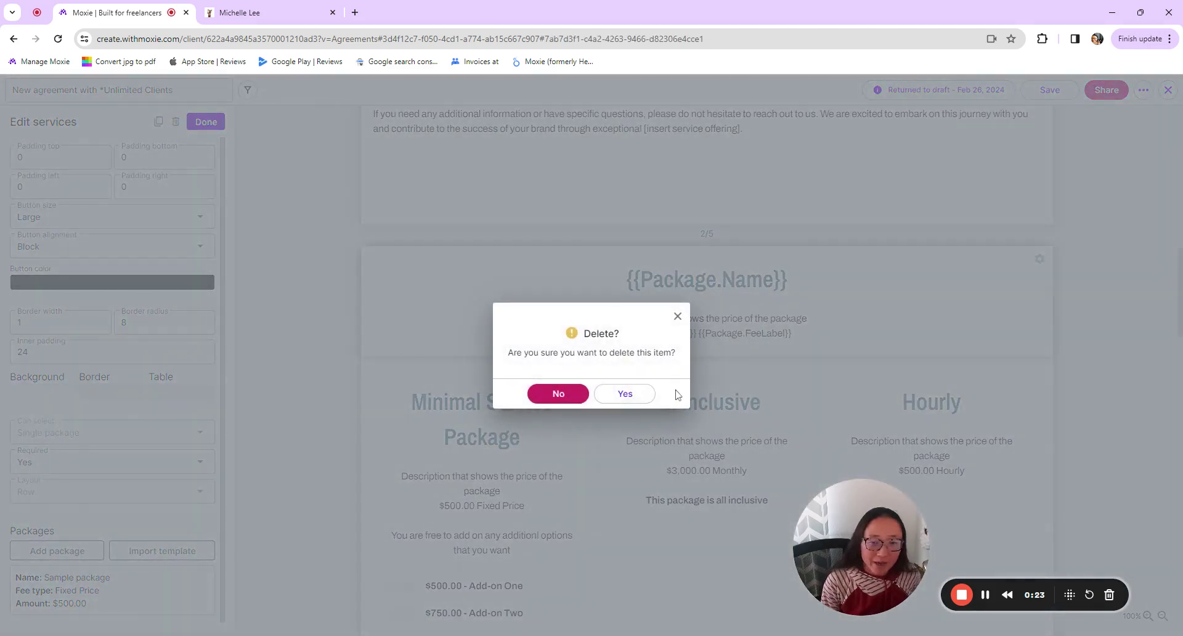
left_click(633, 395)
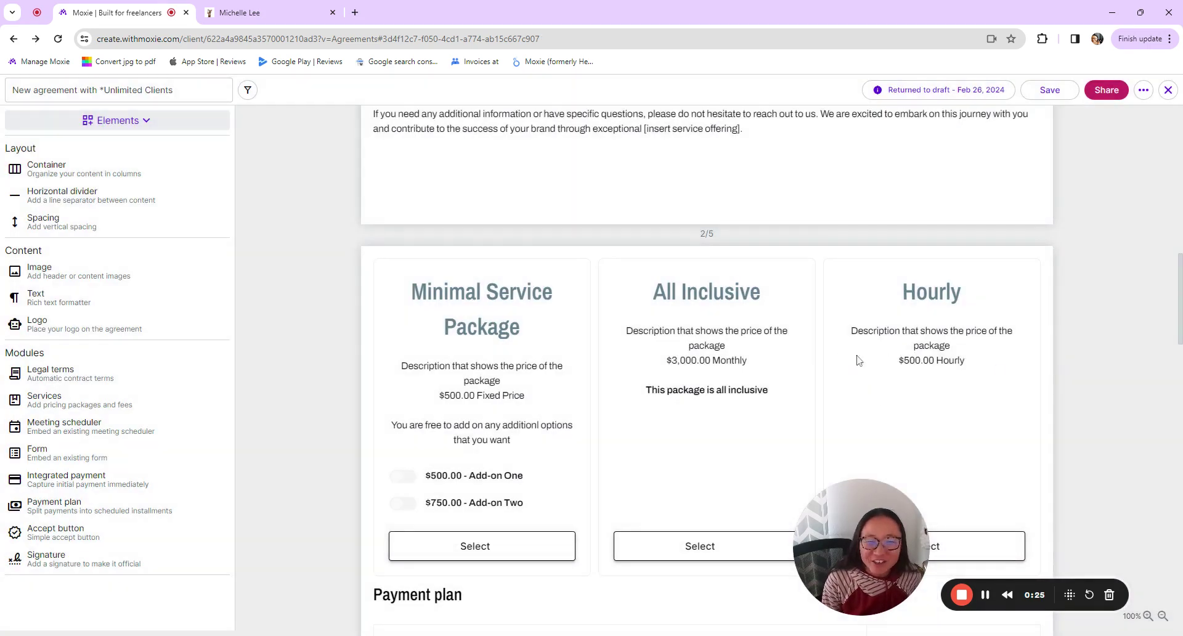
Open the existing three-package services block for editing and review the Minimal Service Package's fee type, amount and add-ons
left_click(491, 345)
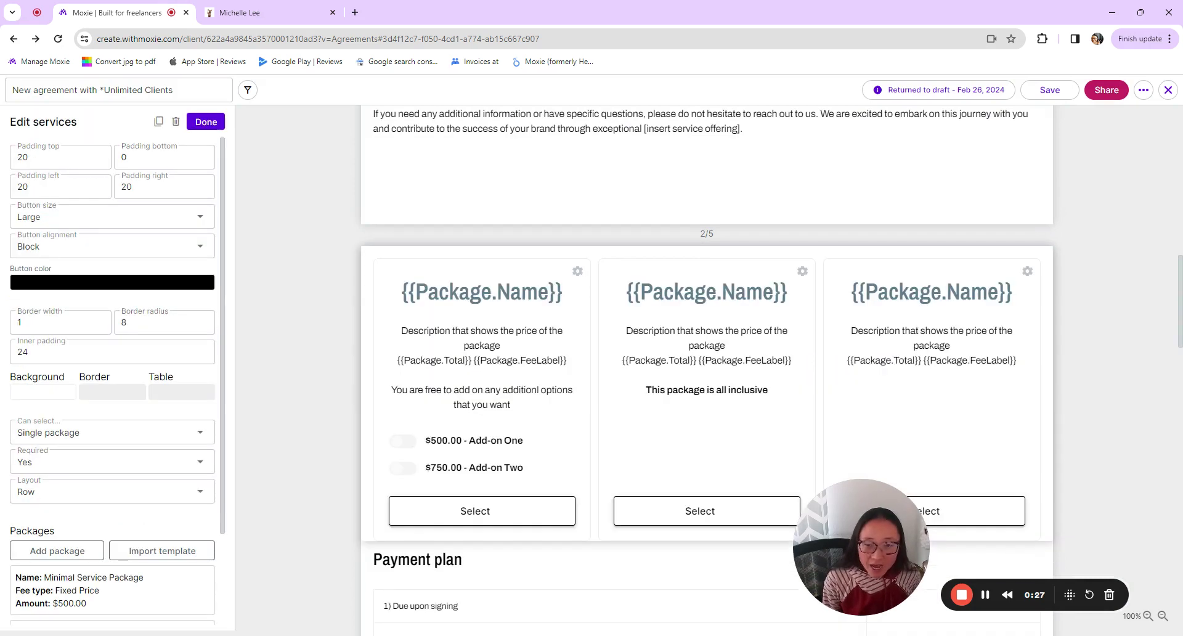
scroll(111, 493, "down", 3)
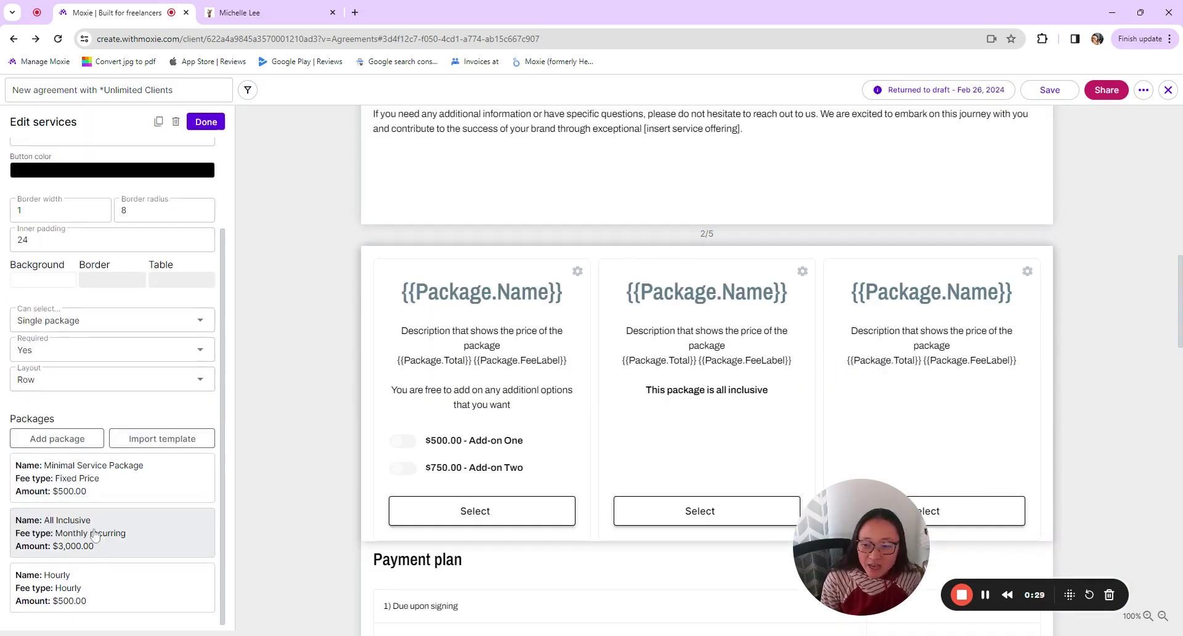
left_click(103, 470)
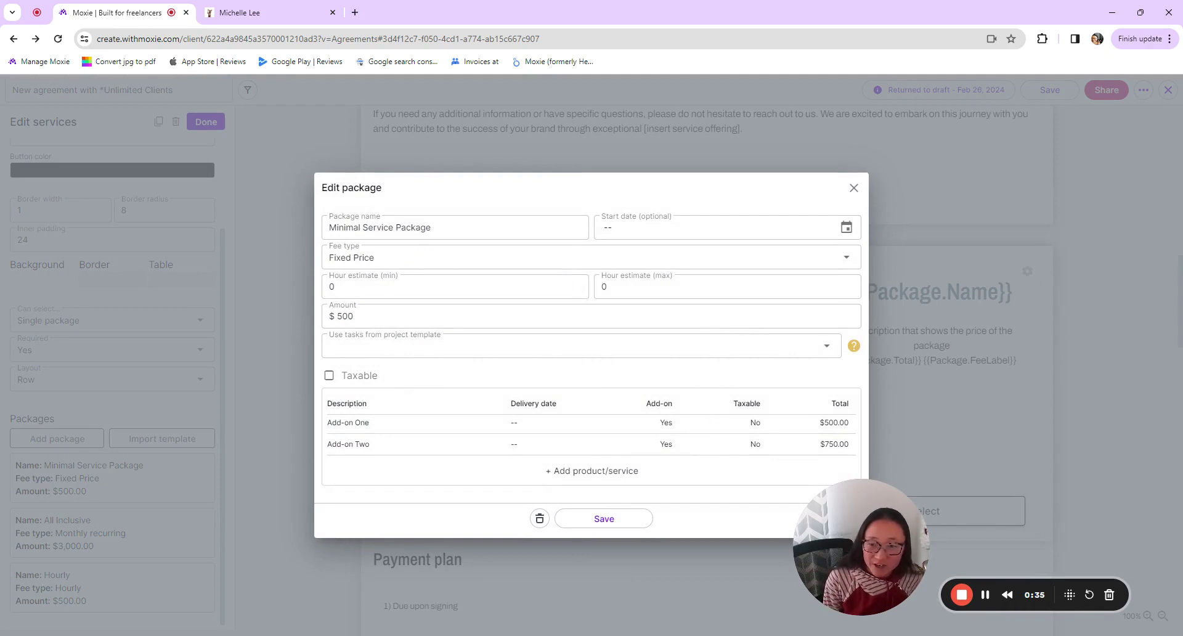
left_click(853, 187)
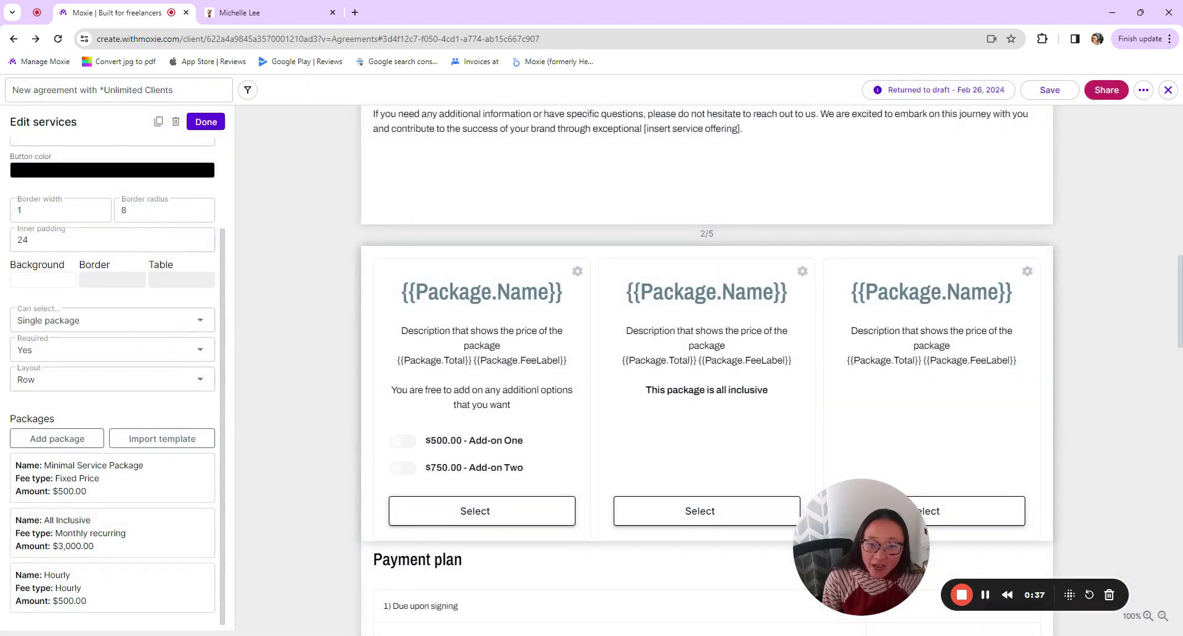
Rename the All Inclusive package to Recurring and save the package
left_click(707, 292)
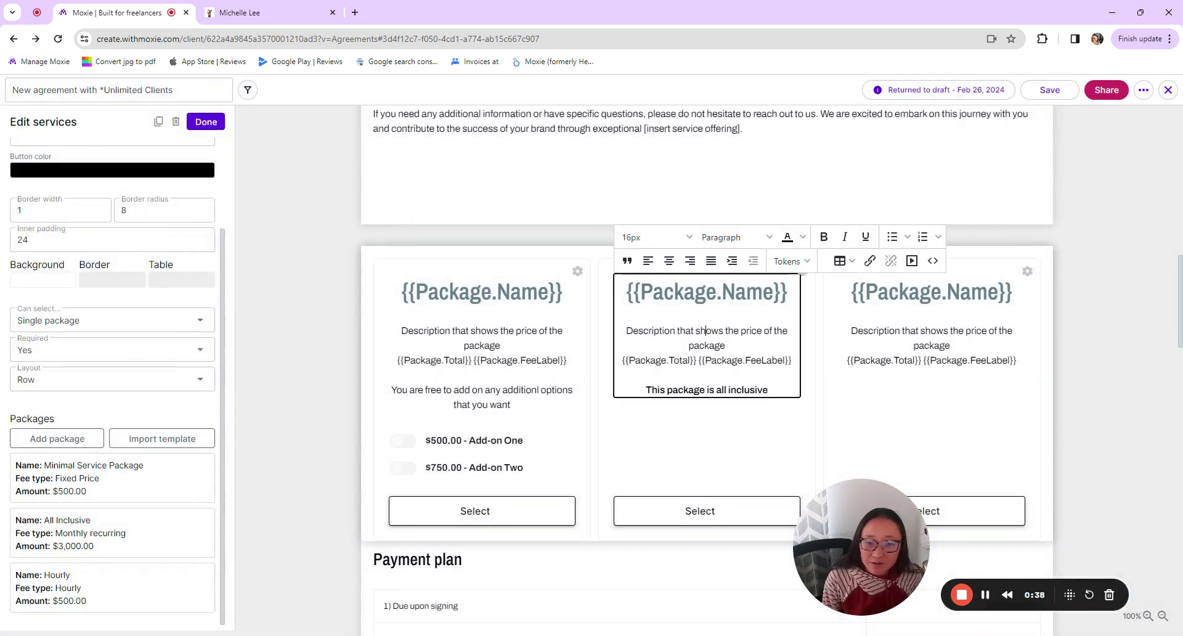
left_click(113, 533)
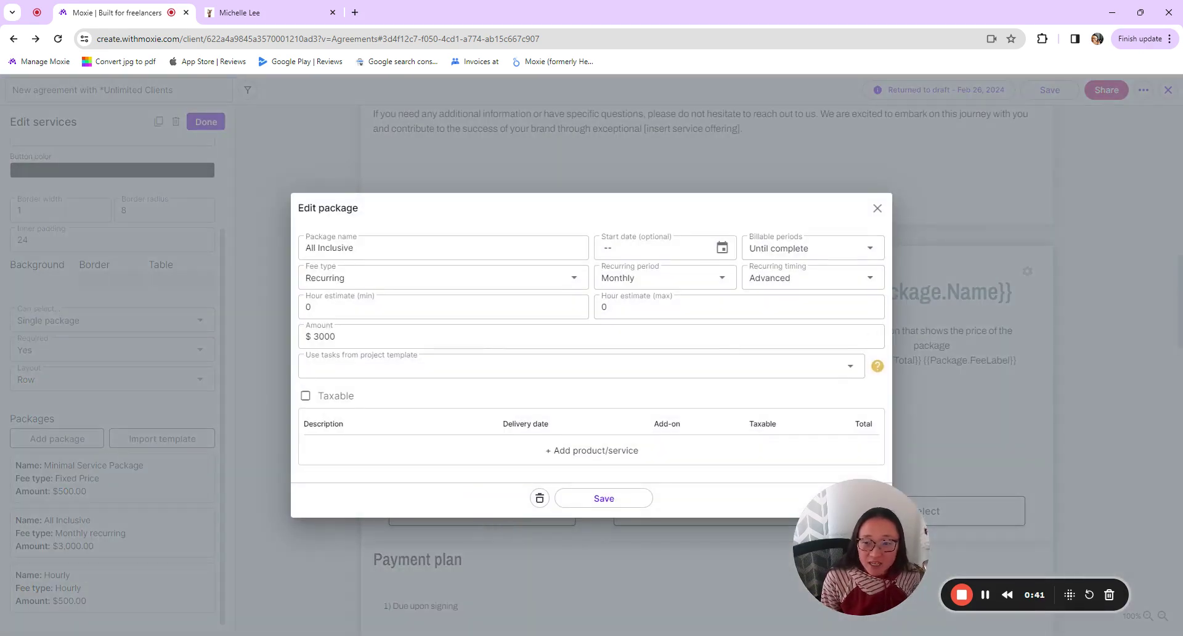
triple_click(330, 247)
type("Rec")
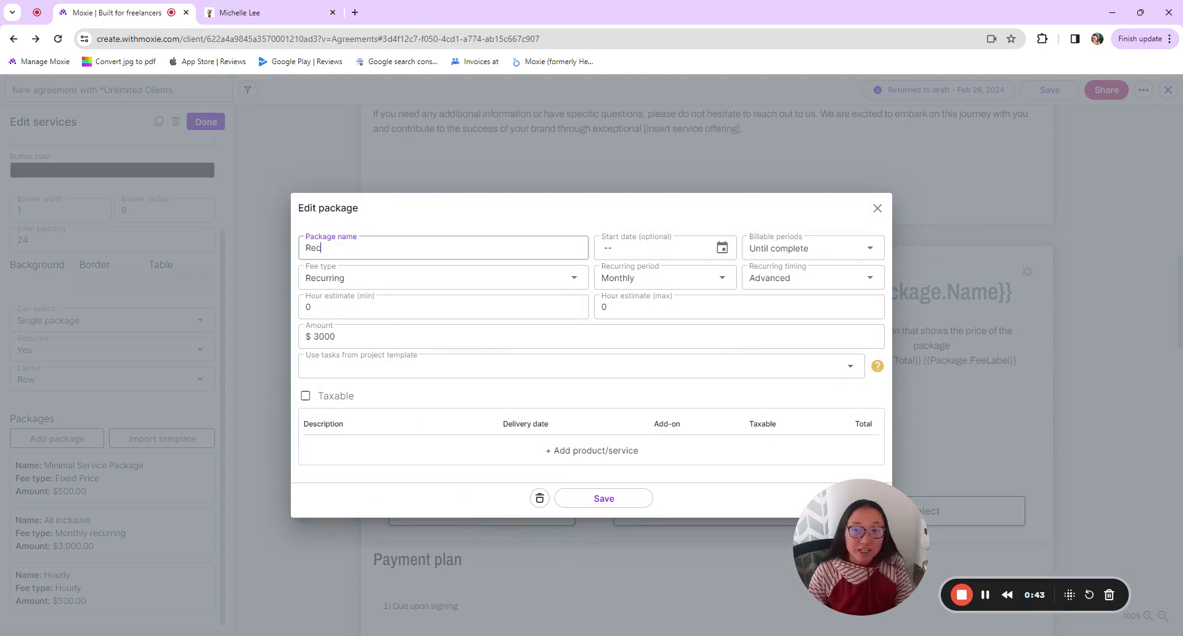
type("urring")
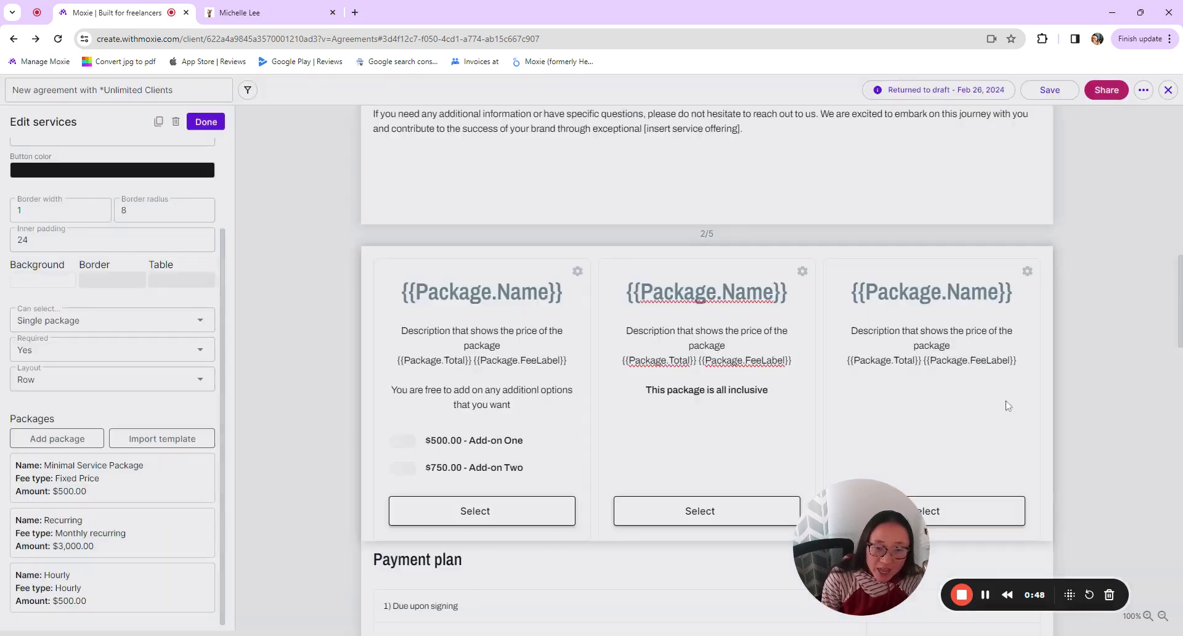
left_click(634, 498)
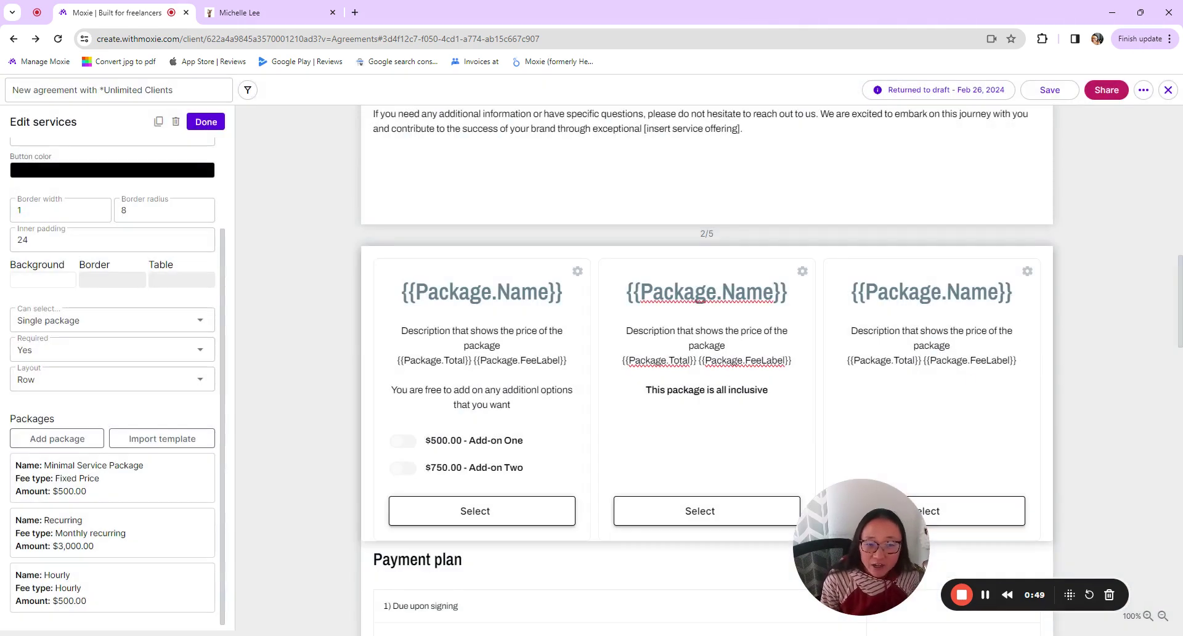
Review the Hourly package's fee settings without changing them, and finish editing the services block
left_click(104, 579)
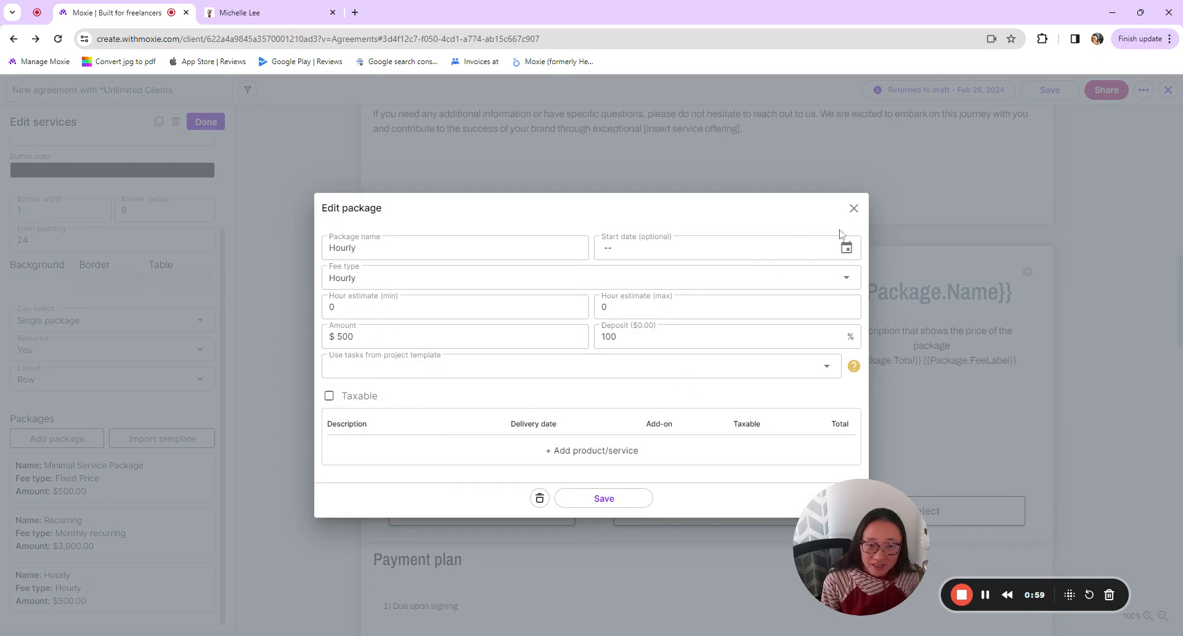
left_click(854, 209)
scroll(1119, 354, "down", 1)
scroll(1119, 355, "down", 5)
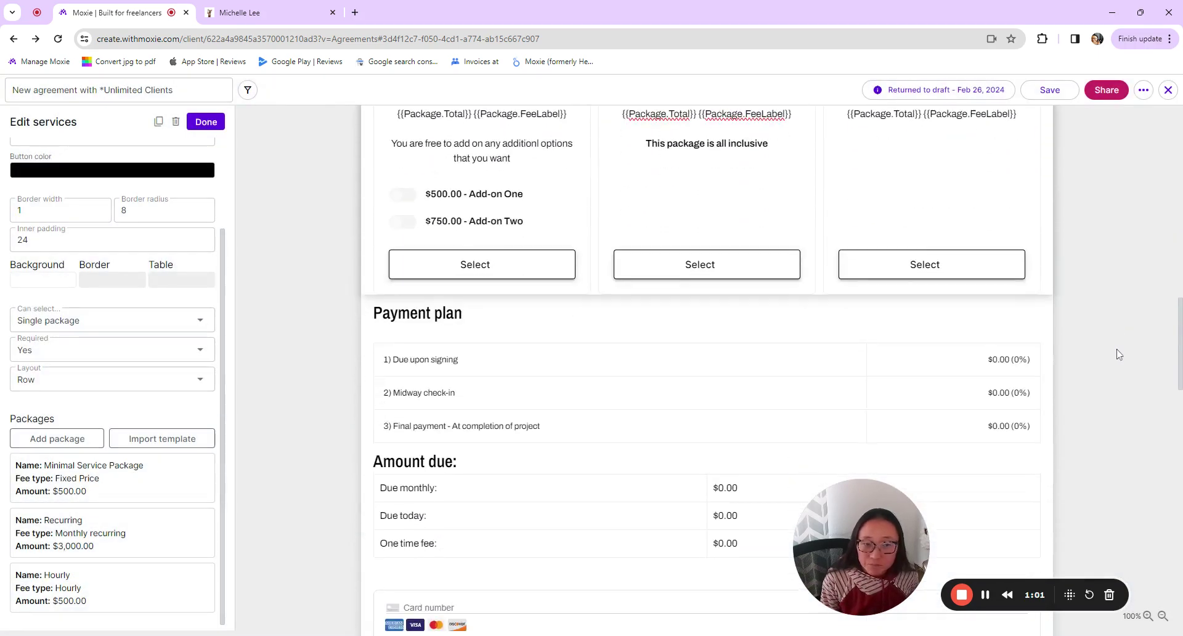
scroll(701, 333, "up", 2)
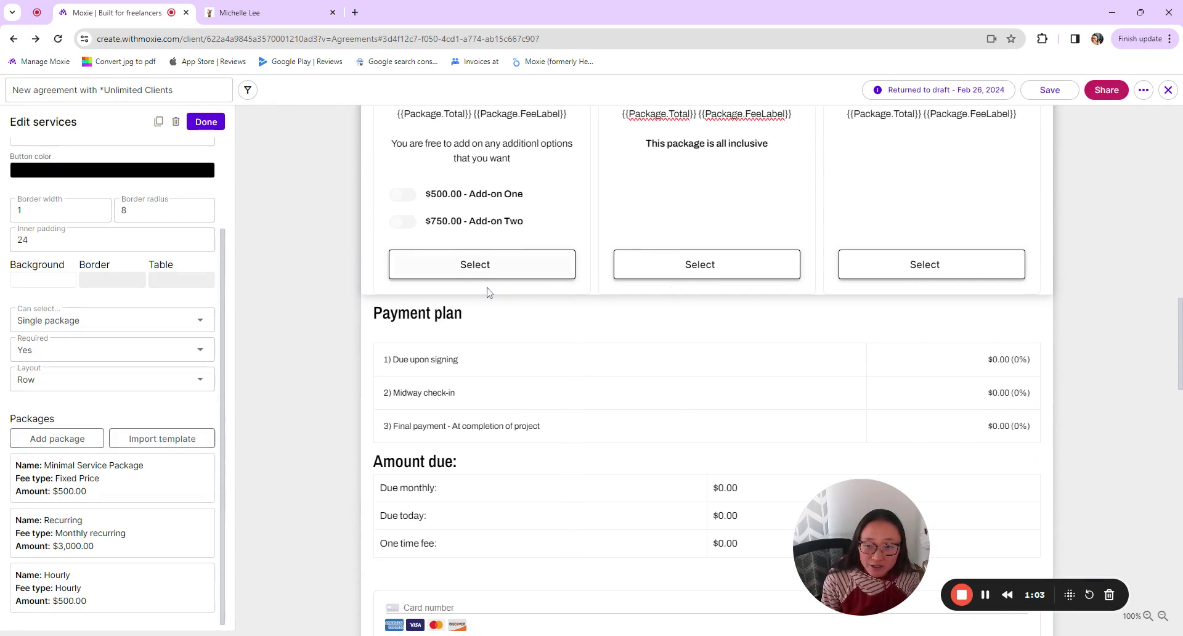
left_click(205, 122)
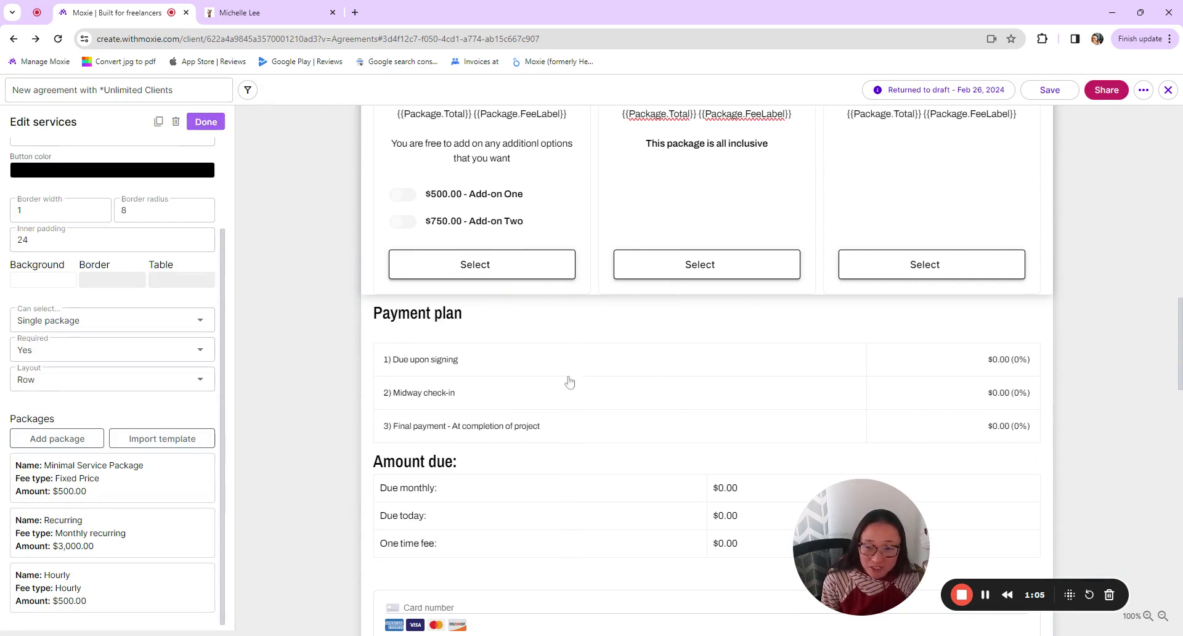
scroll(673, 343, "up", 3)
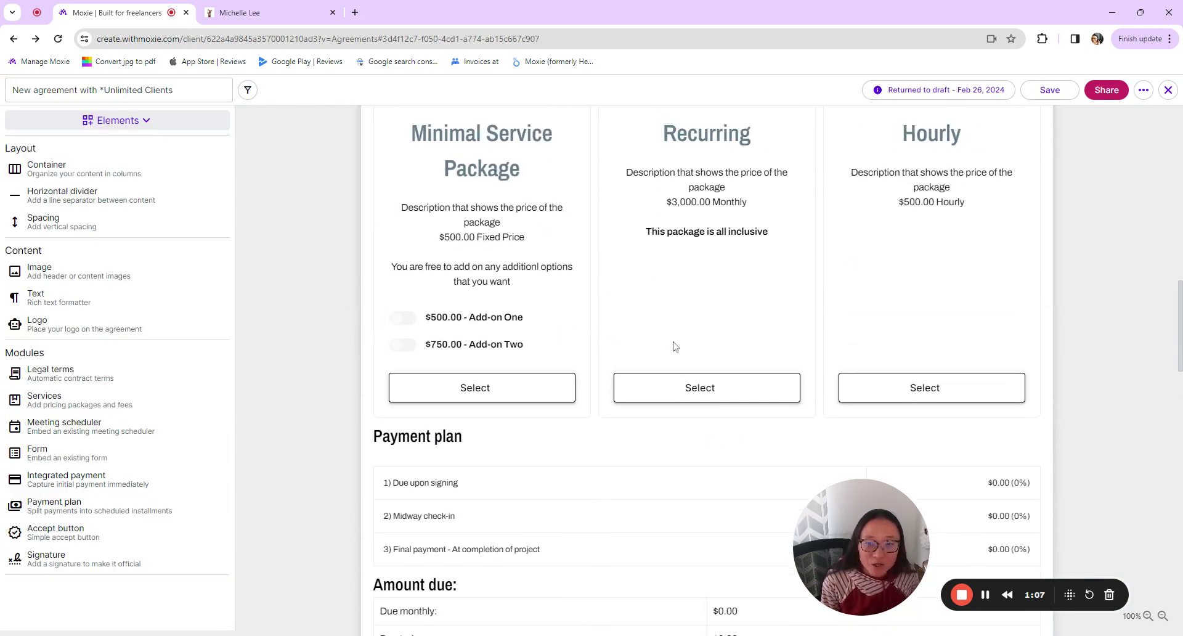
Review the payment plan's event labels, payment triggers and percentages, and close its settings unchanged
scroll(555, 358, "down", 3)
scroll(613, 382, "down", 1)
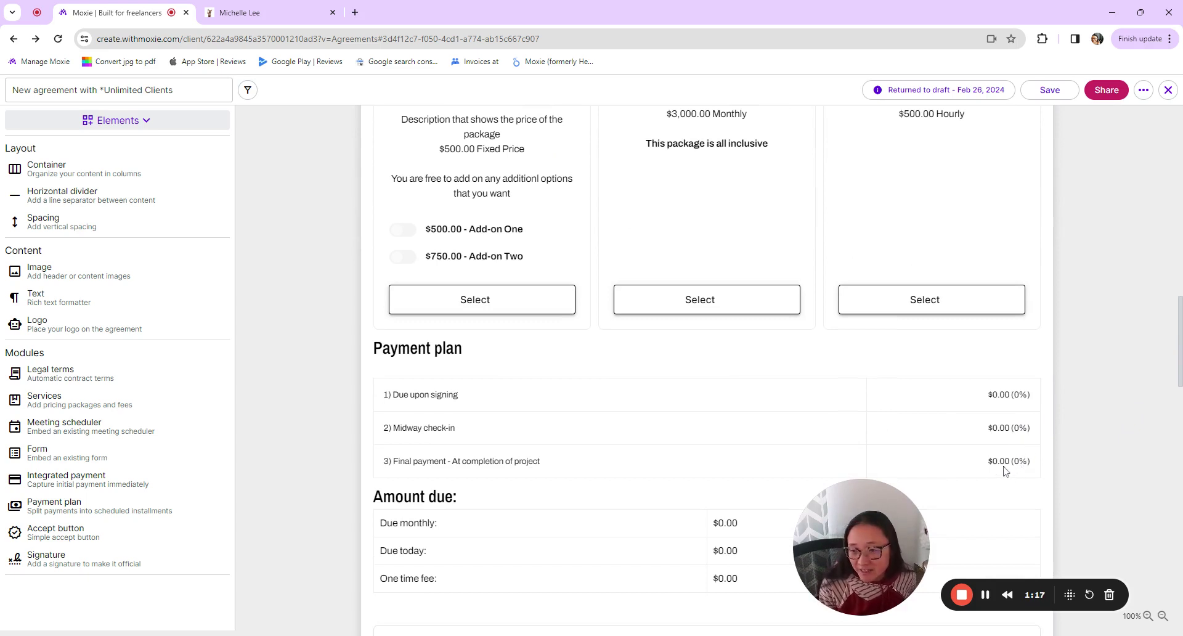
left_click(652, 427)
scroll(117, 370, "down", 1)
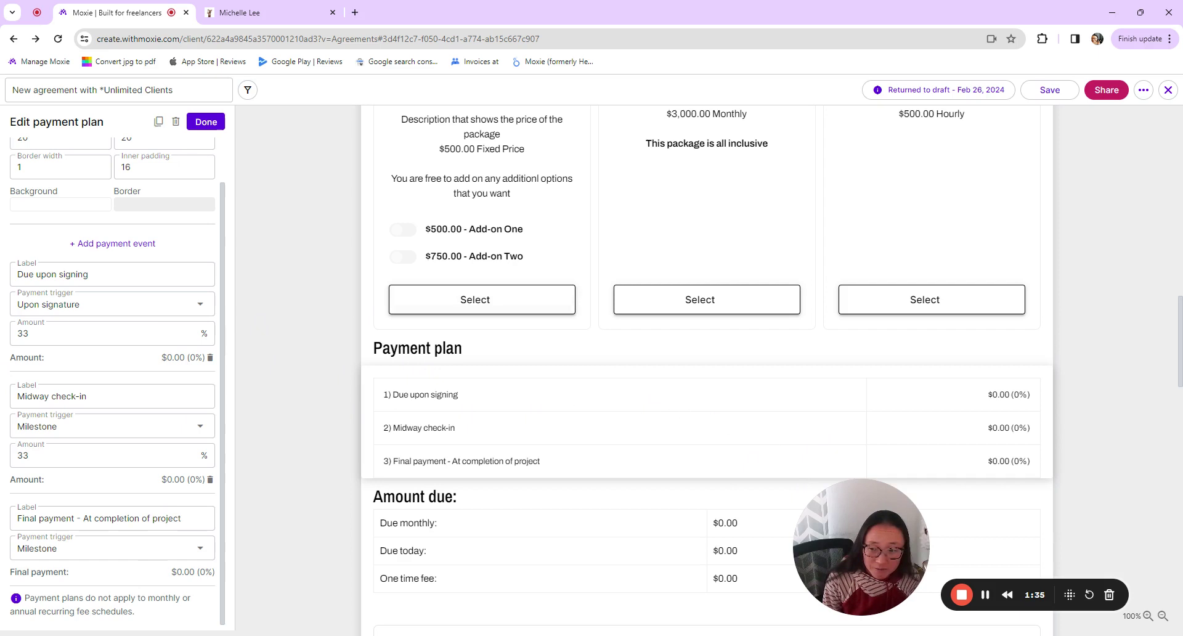
scroll(90, 443, "up", 2)
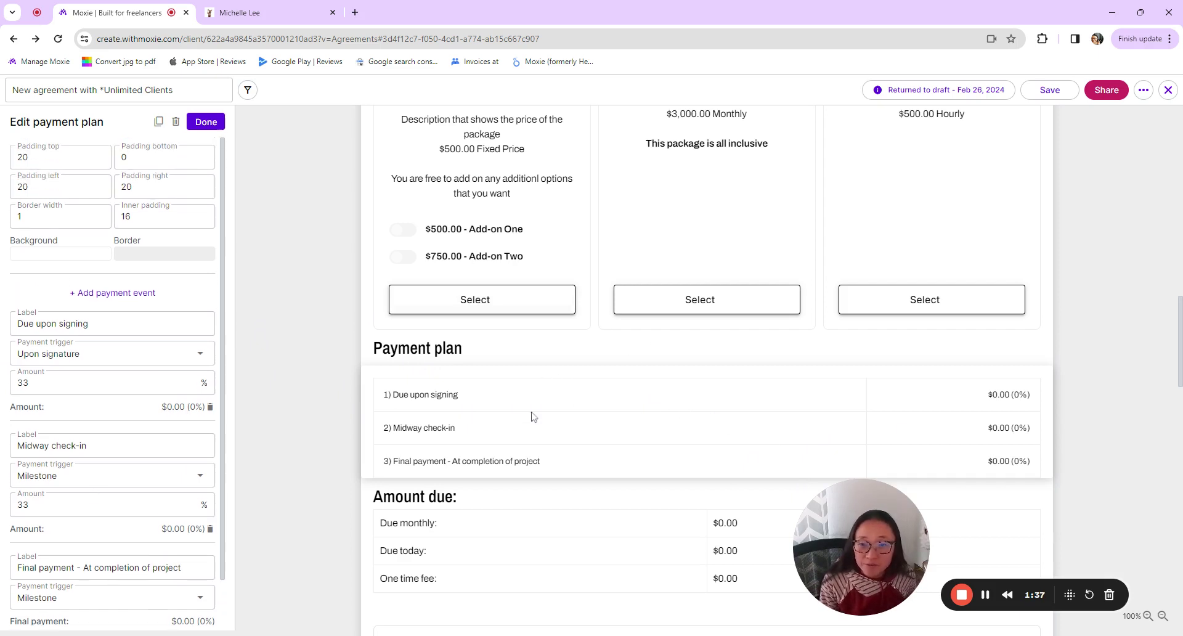
left_click(201, 122)
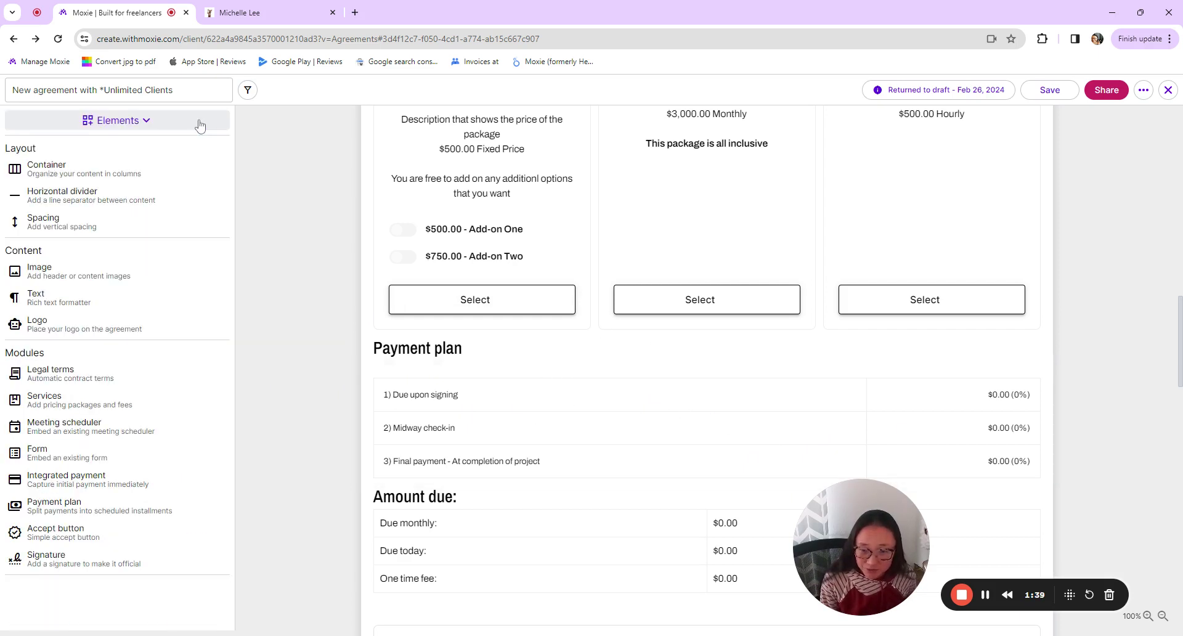
Inspect the tokens behind the monthly, today and one-time amounts in the Amount due table, and close the text block
scroll(567, 425, "down", 4)
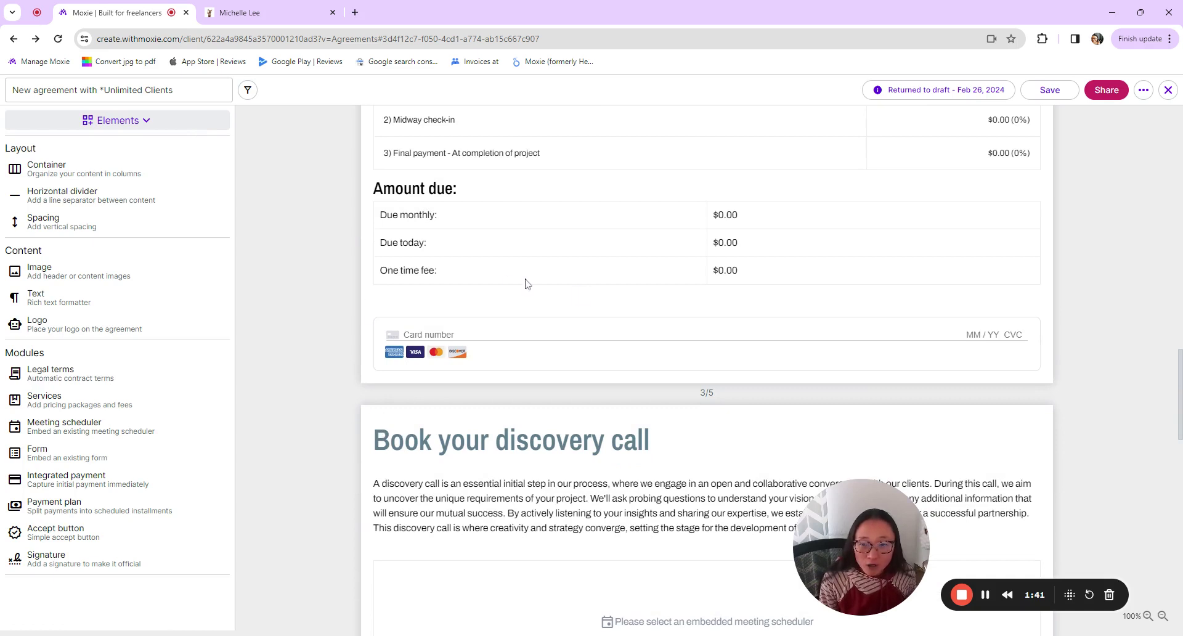
scroll(523, 295, "up", 2)
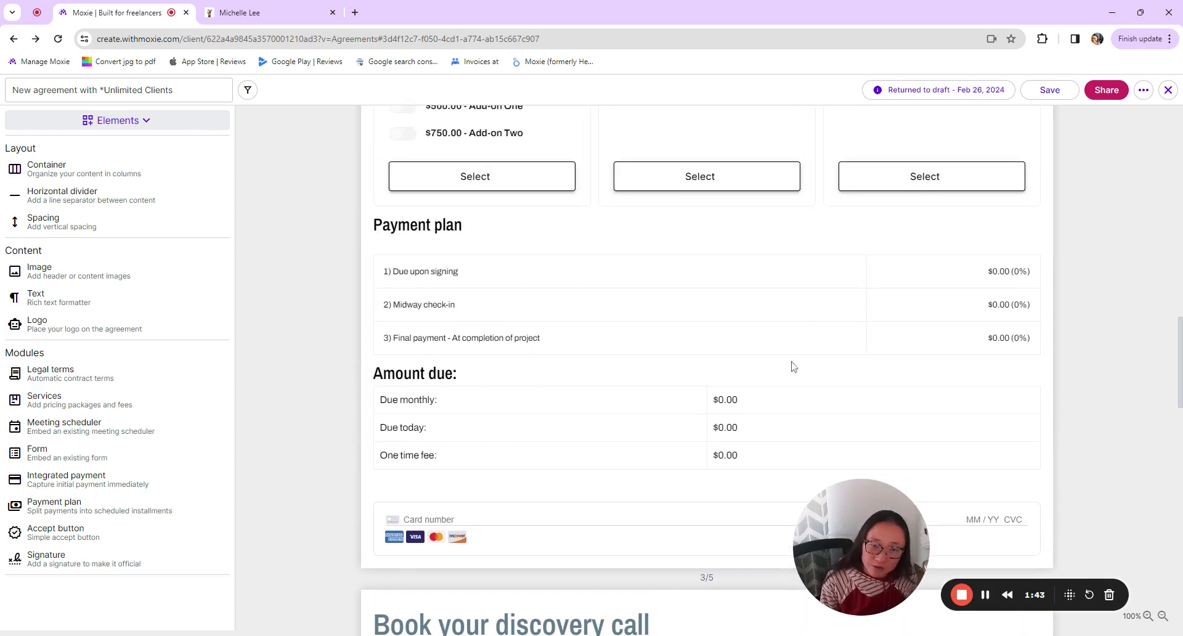
left_click(433, 386)
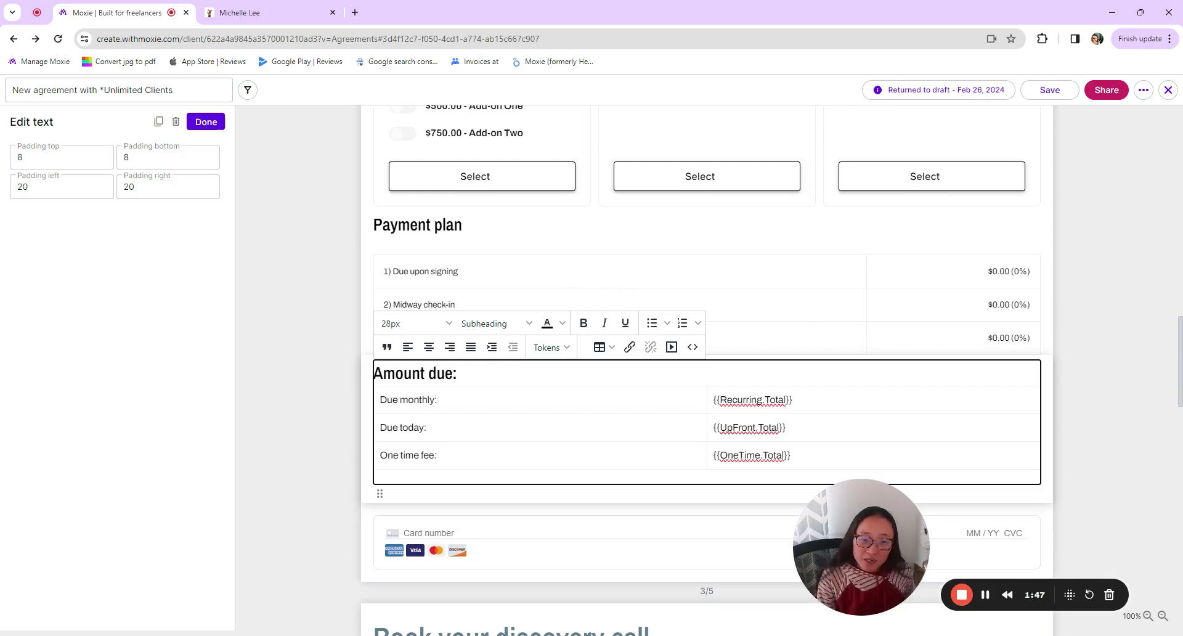
left_click(206, 122)
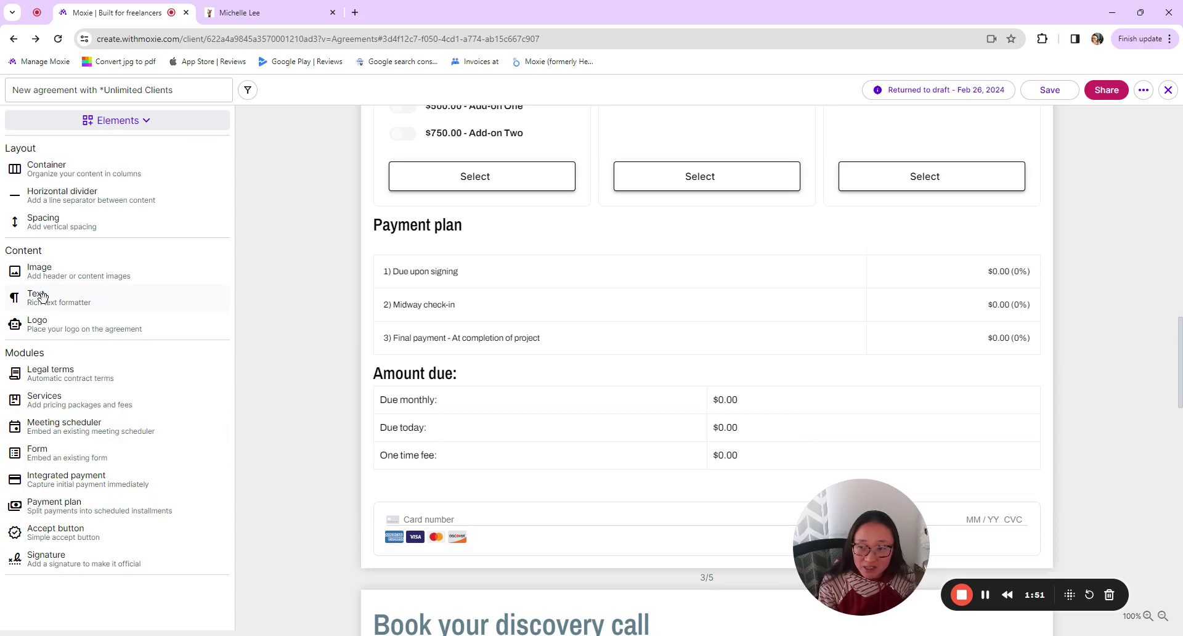
Reopen the Amount due text block and examine the available UpFront, OneTime and Recurring total and tax tokens without inserting any
left_click(409, 383)
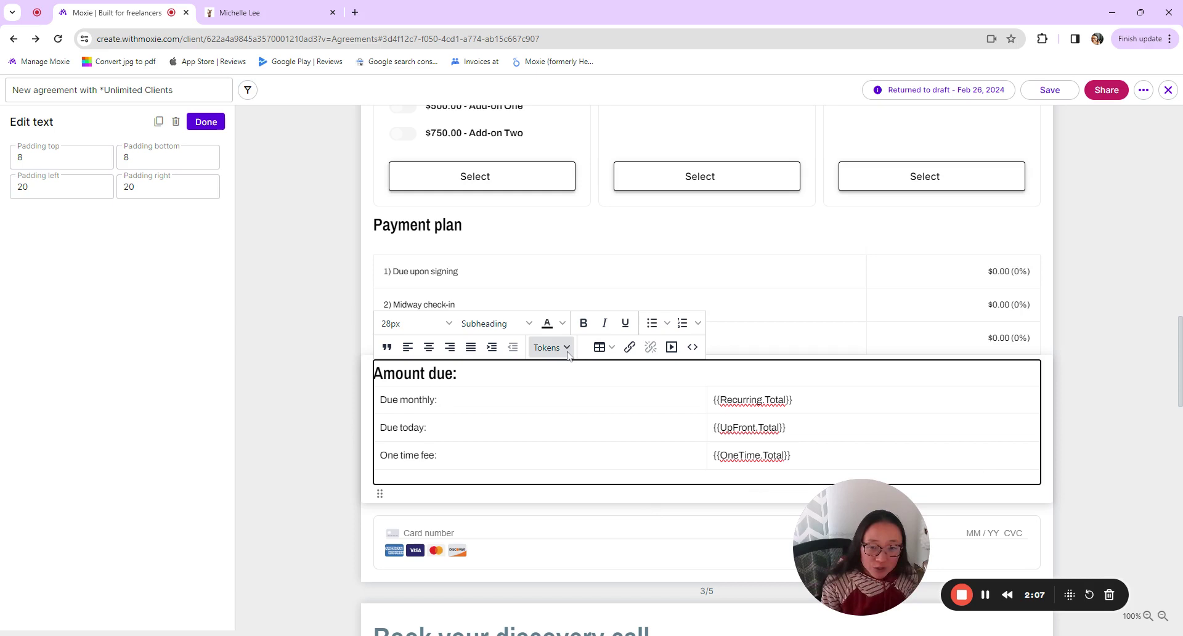
left_click(549, 347)
scroll(585, 432, "down", 6)
scroll(590, 464, "down", 3)
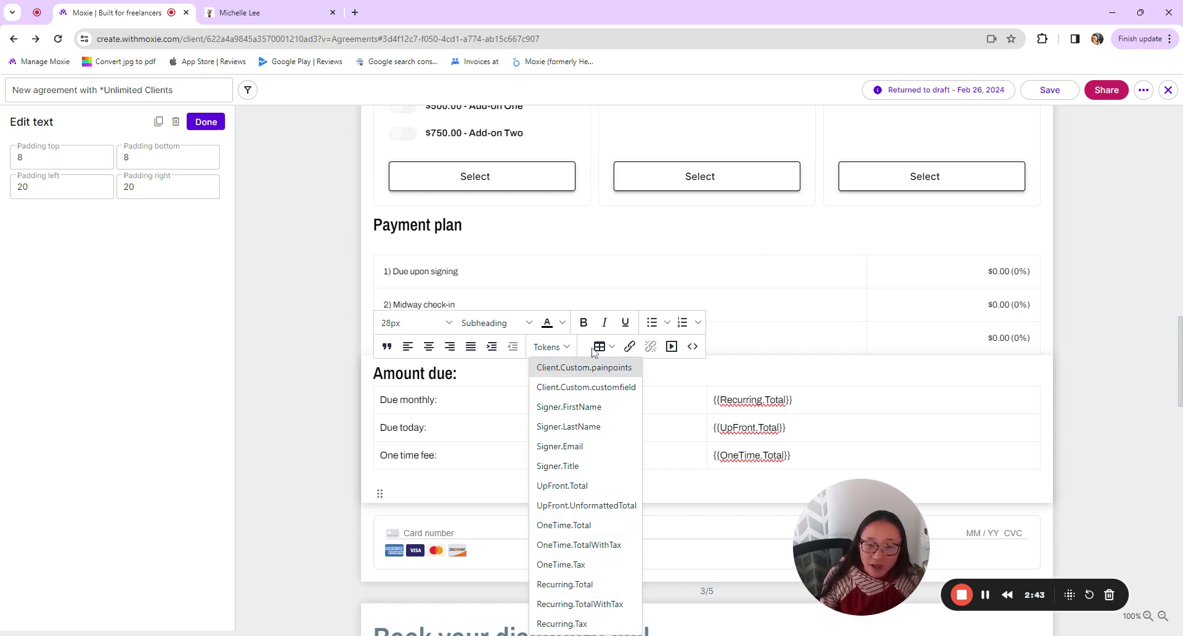
scroll(668, 530, "down", 4)
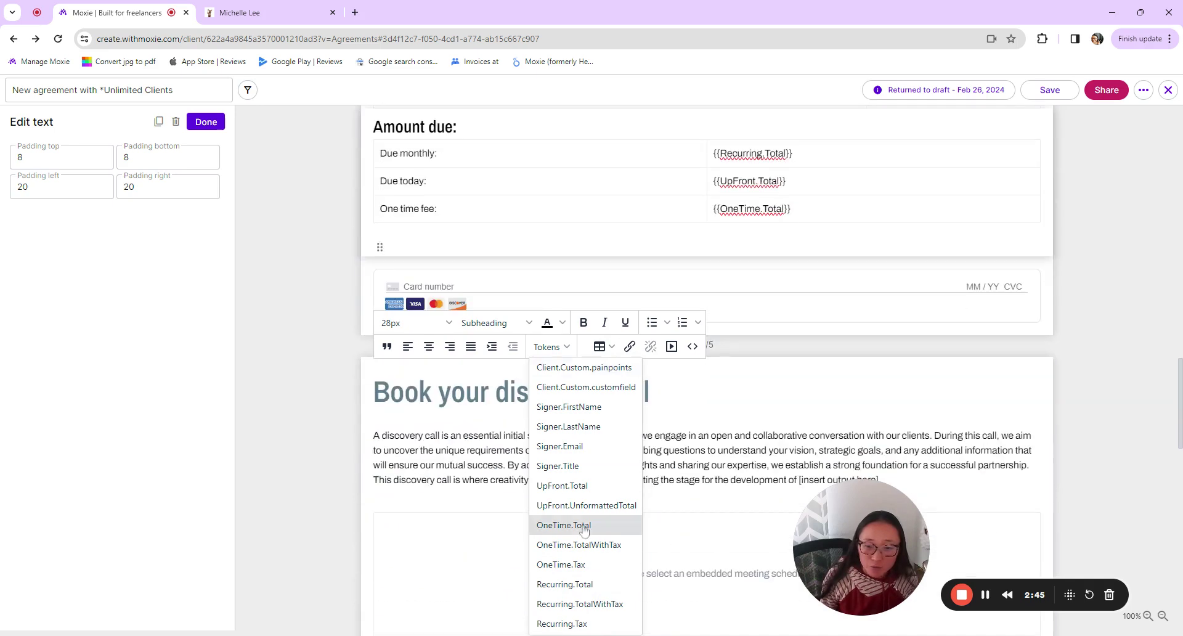
scroll(592, 501, "up", 1)
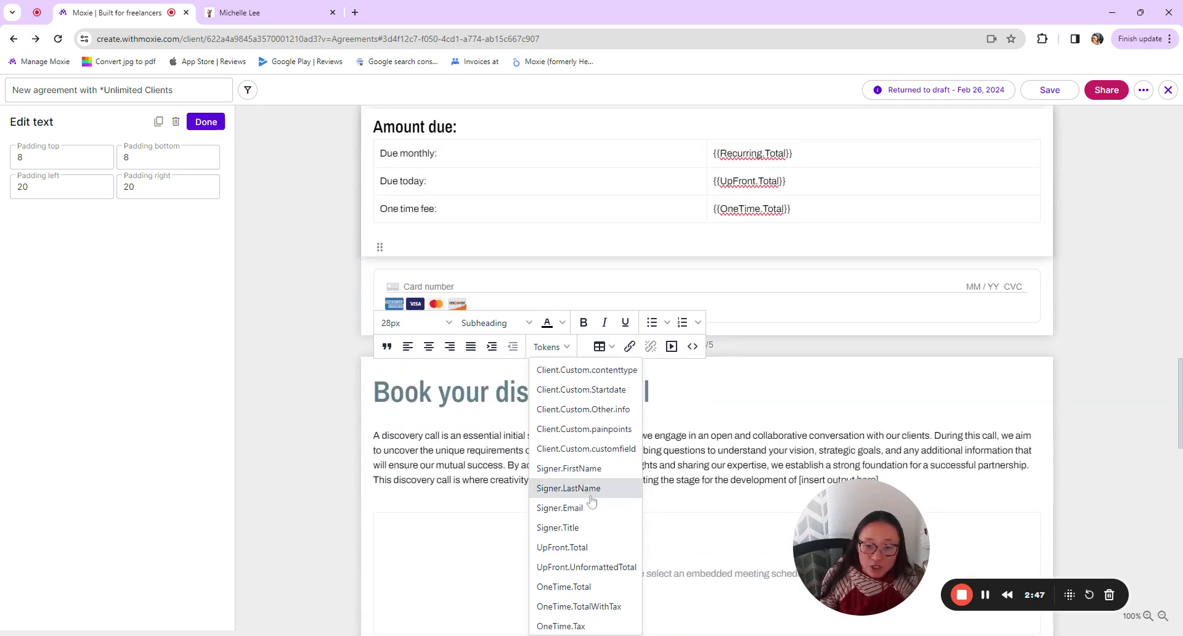
scroll(592, 502, "down", 1)
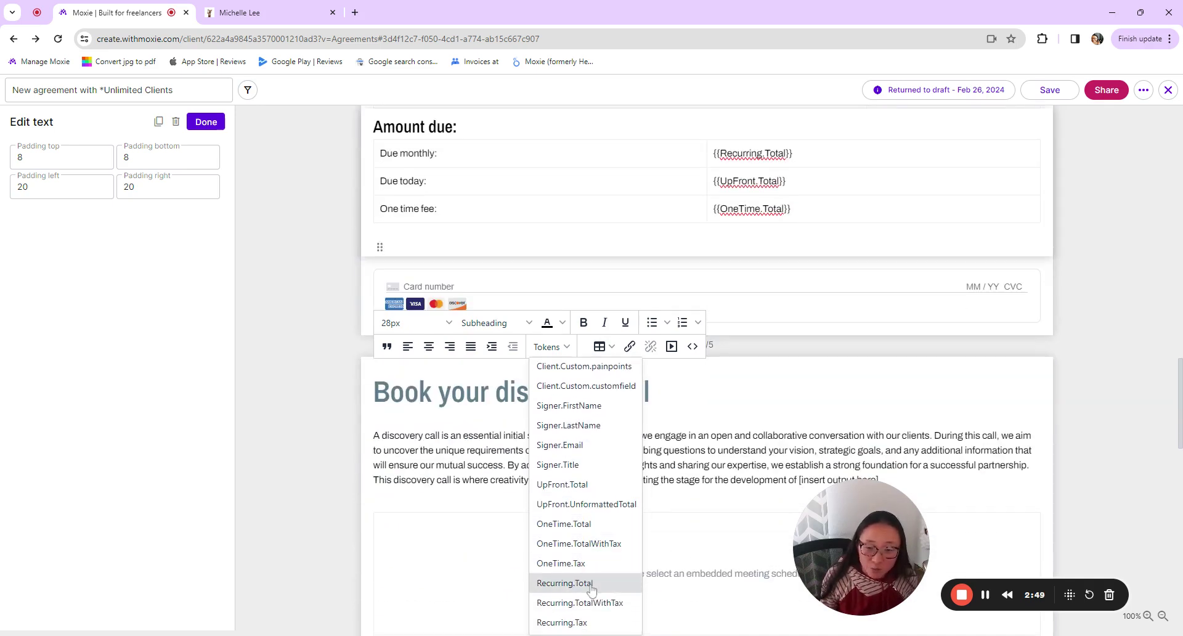
scroll(762, 414, "up", 2)
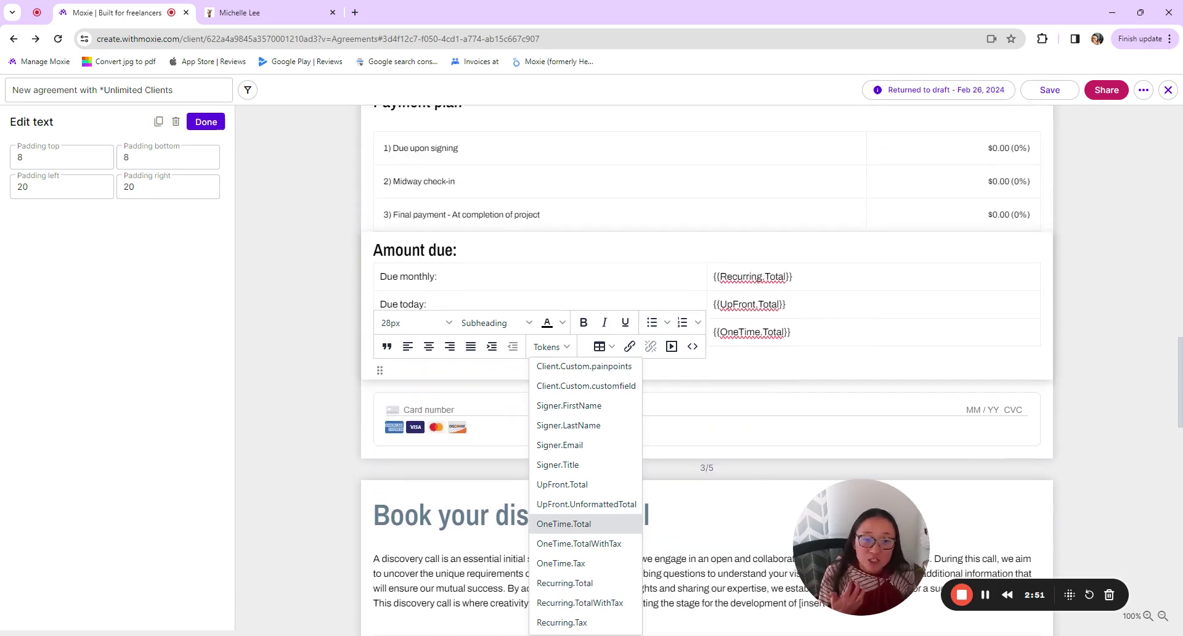
left_click(1097, 259)
left_click(1097, 259)
left_click(613, 300)
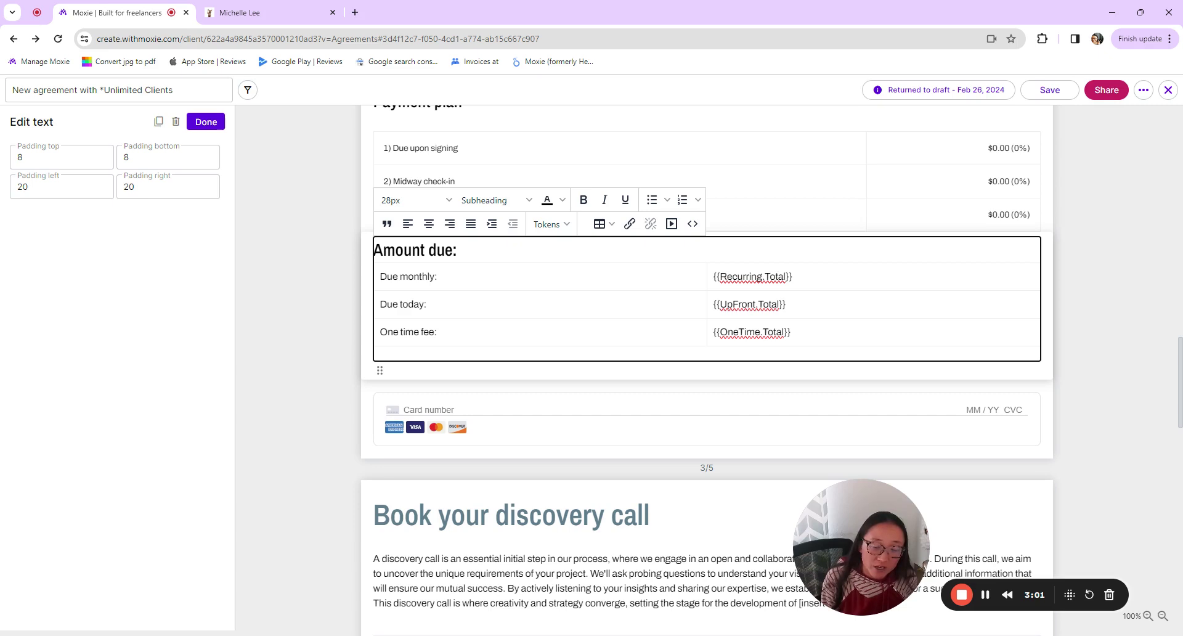
Change the "Due today" label in the Amount due table to "What you're about to pay:"
left_click(413, 303)
left_click_drag(425, 304, 393, 305)
left_click(786, 304)
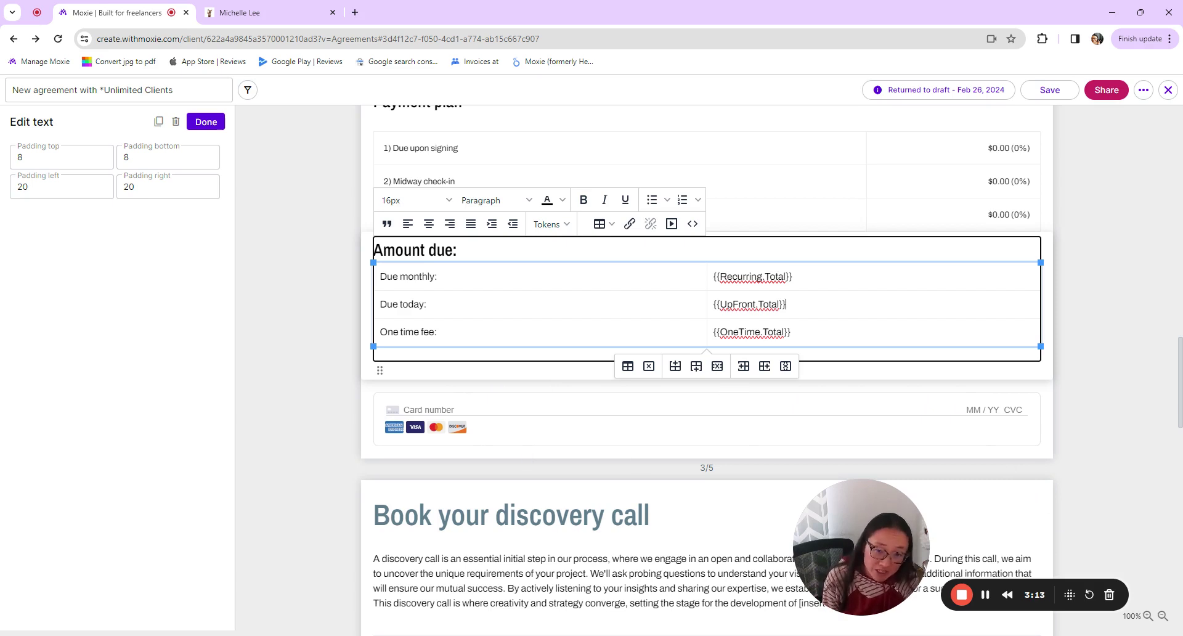
left_click_drag(424, 303, 380, 304)
type("What you're about to")
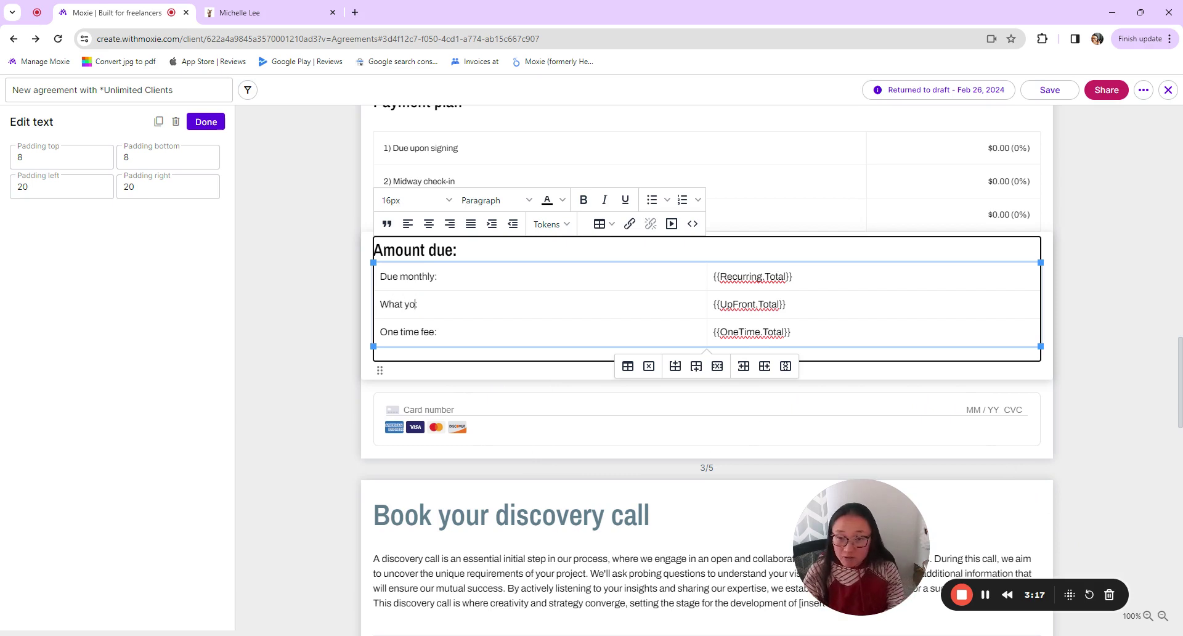
type(" pay")
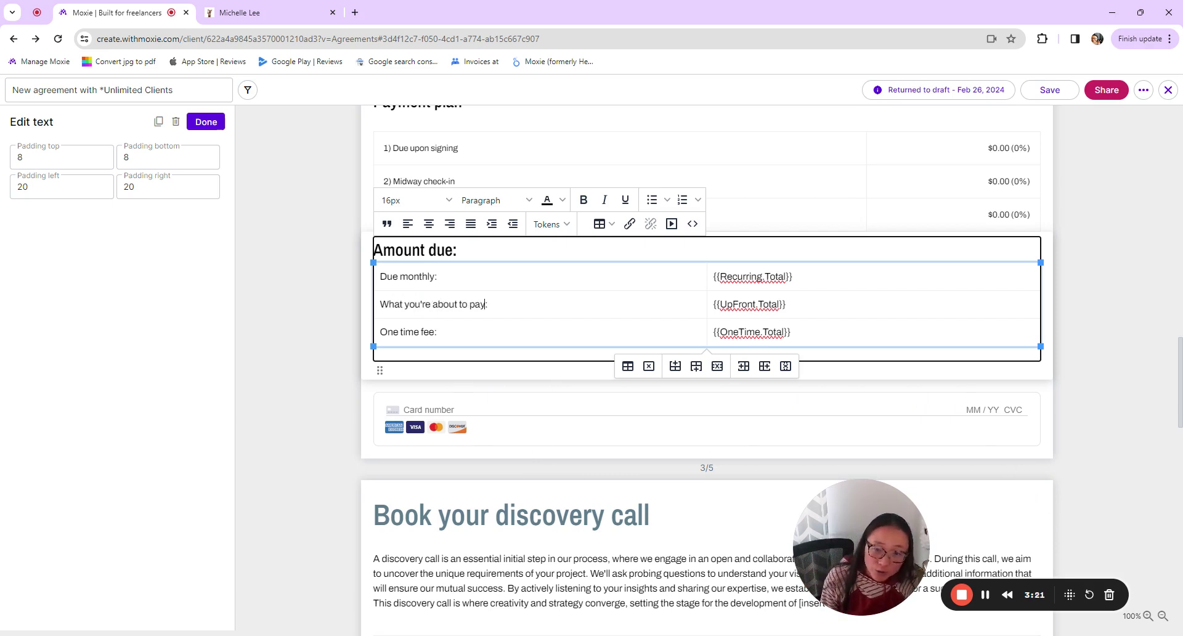
Change the "One time fee" label to "One time overall fees in total:" and finish editing the text block
left_click_drag(435, 331, 381, 331)
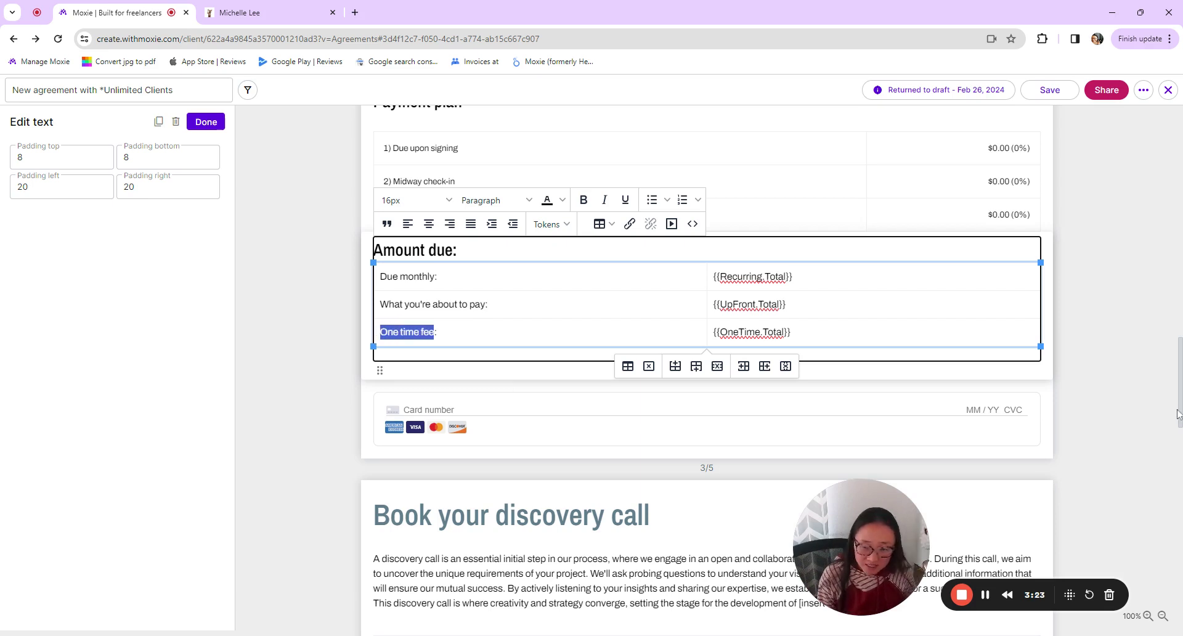
type("One")
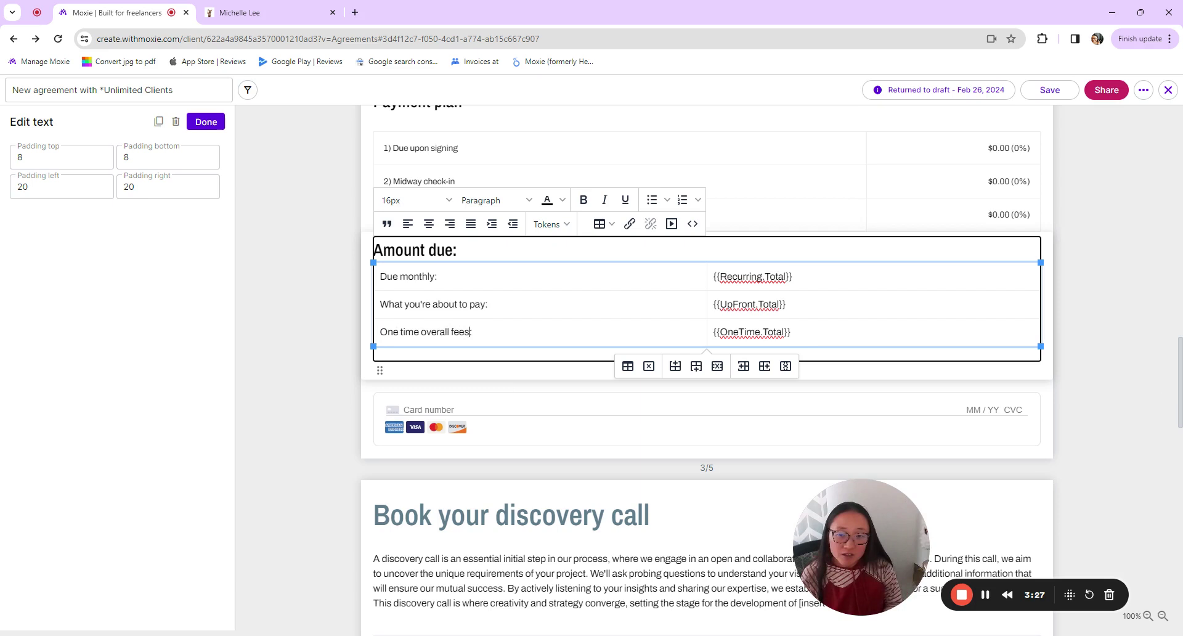
type(" time overall fees in total")
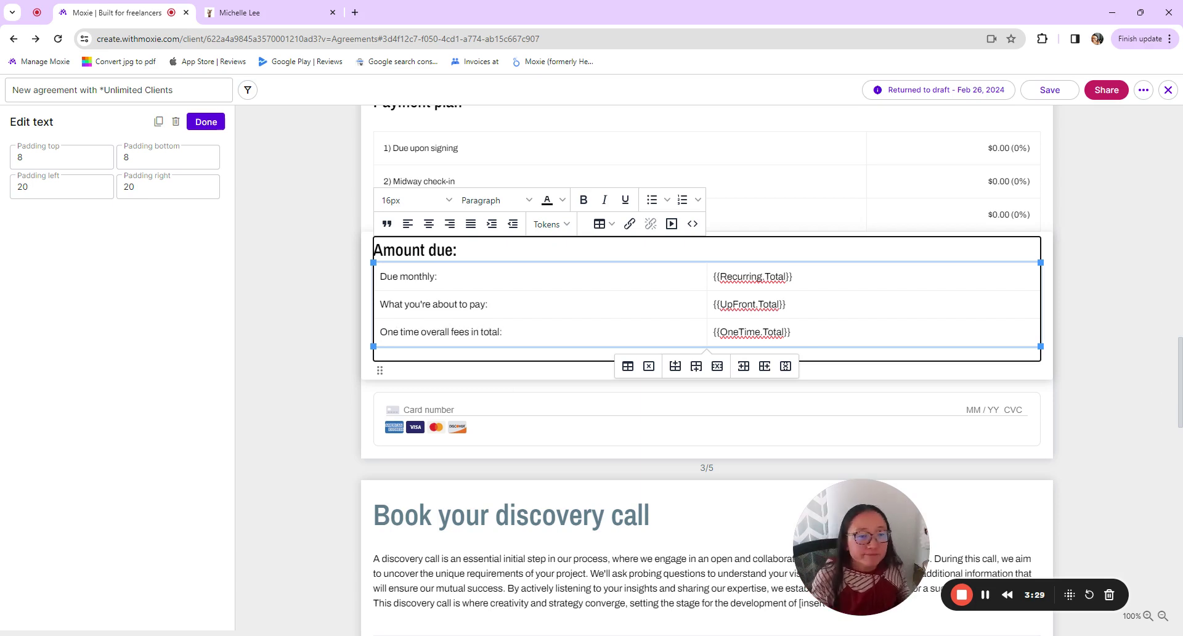
left_click(752, 361)
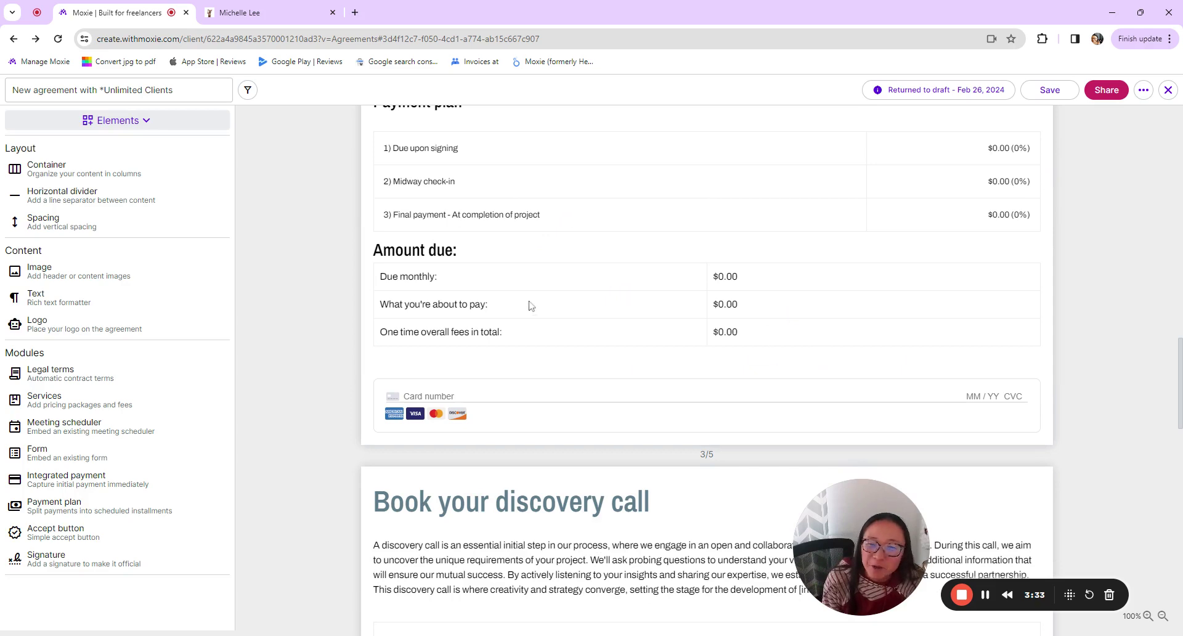
Select the Minimal Service Package and compare its payment plan and amounts due with Add-on One switched on and off
scroll(1004, 370, "up", 4)
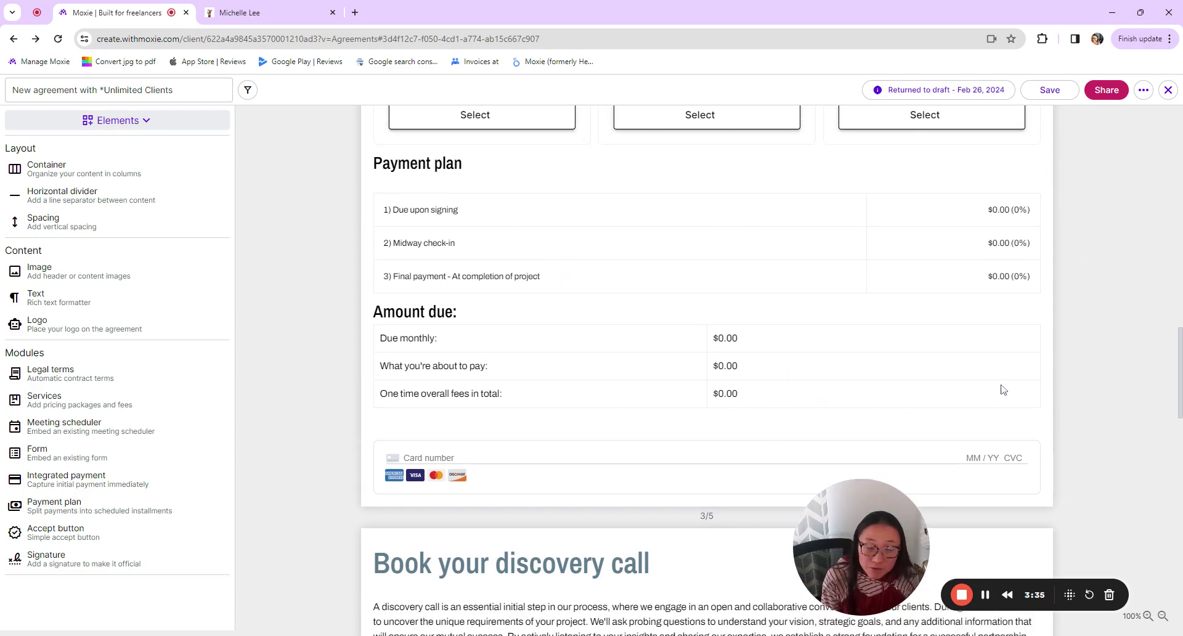
scroll(642, 230, "up", 3)
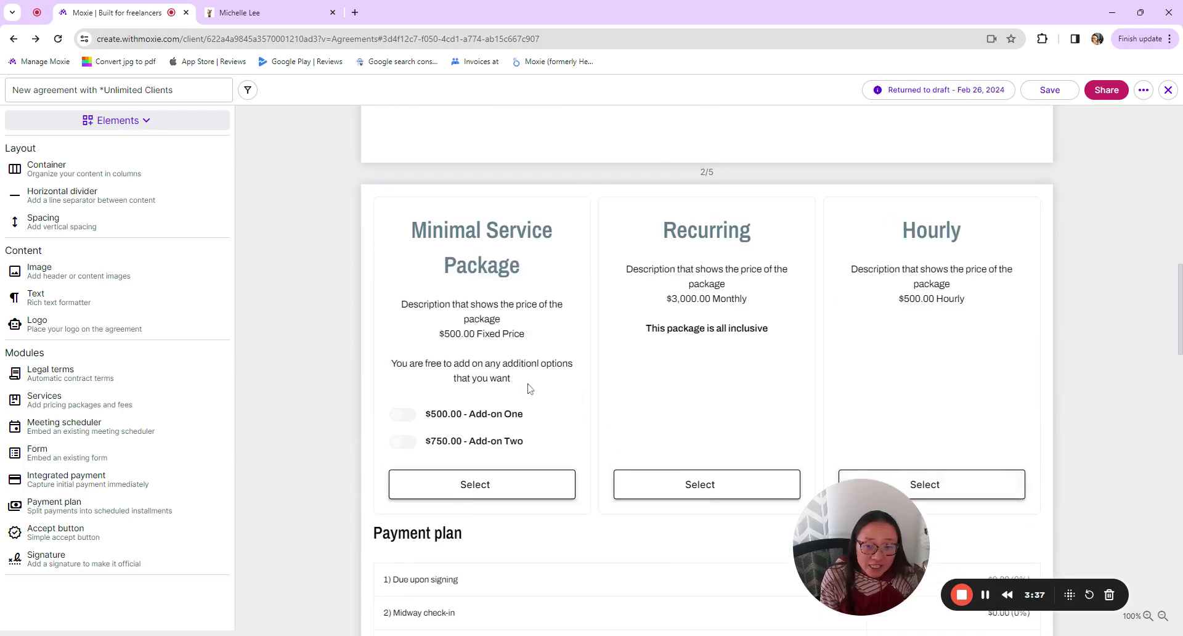
scroll(616, 419, "down", 4)
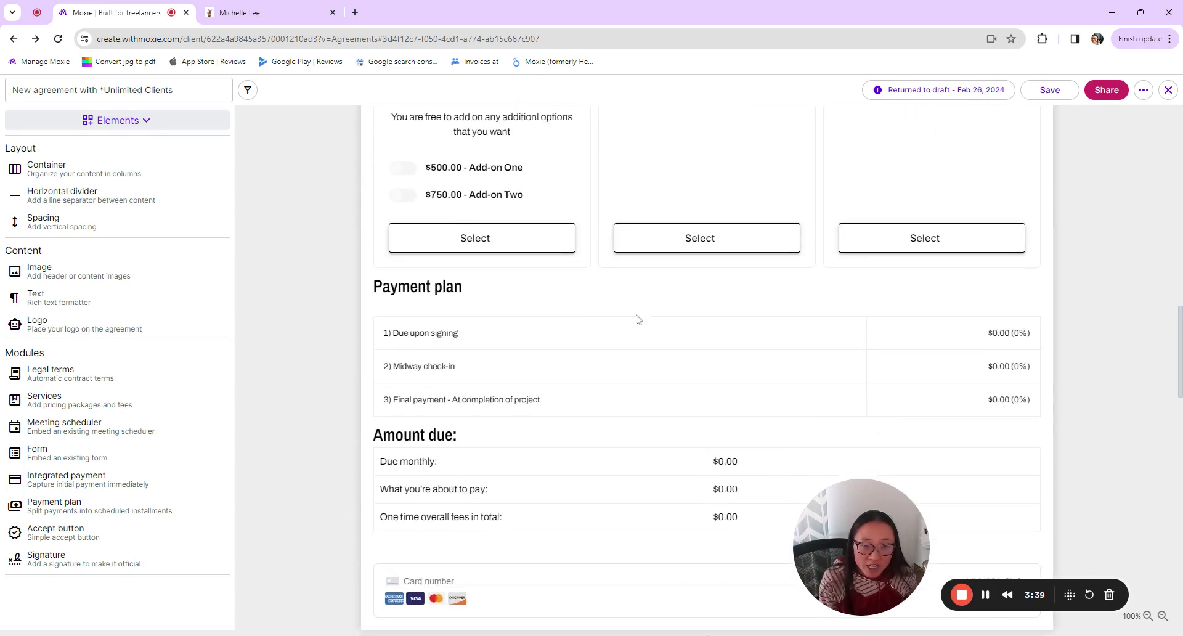
left_click(510, 245)
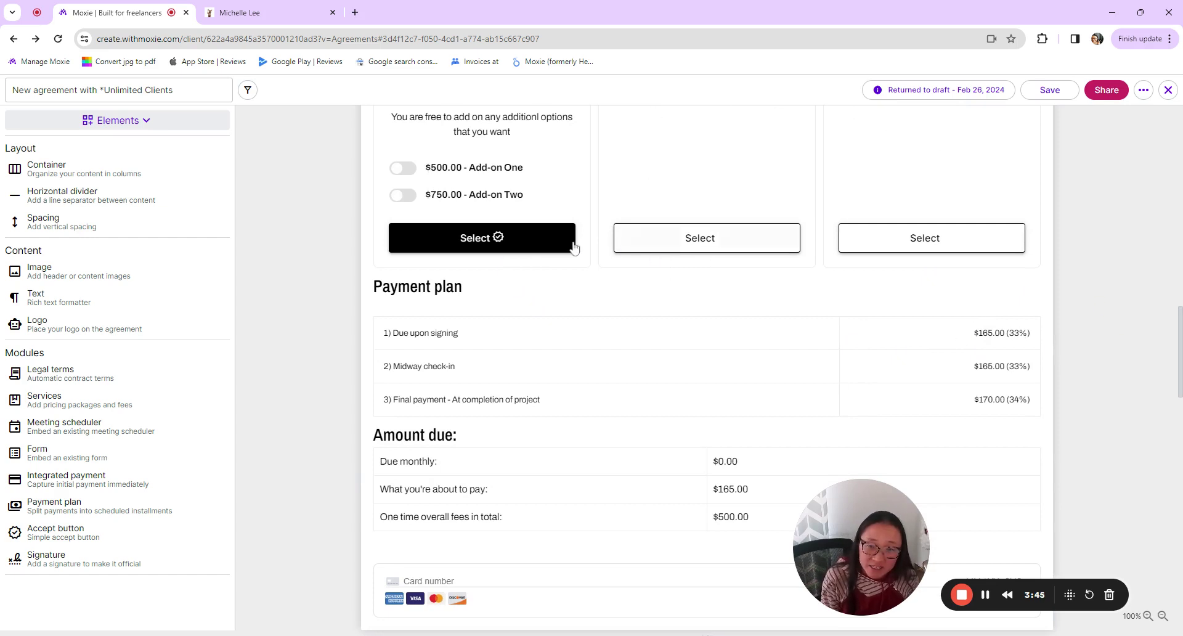
scroll(491, 184, "up", 2)
scroll(500, 345, "down", 3)
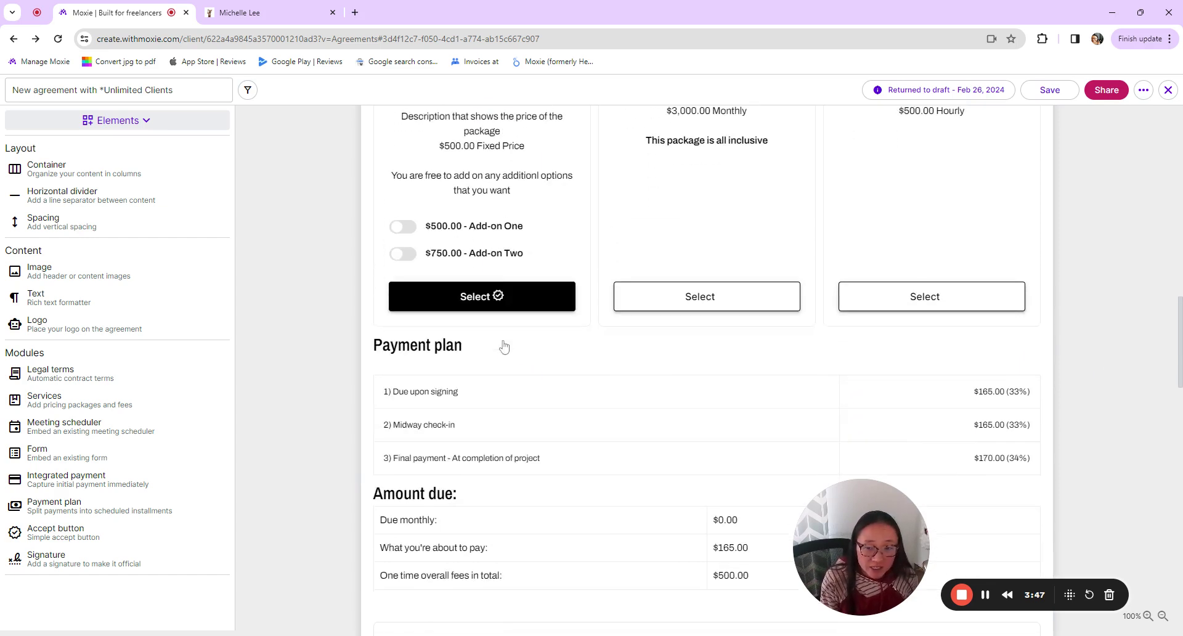
scroll(557, 230, "up", 4)
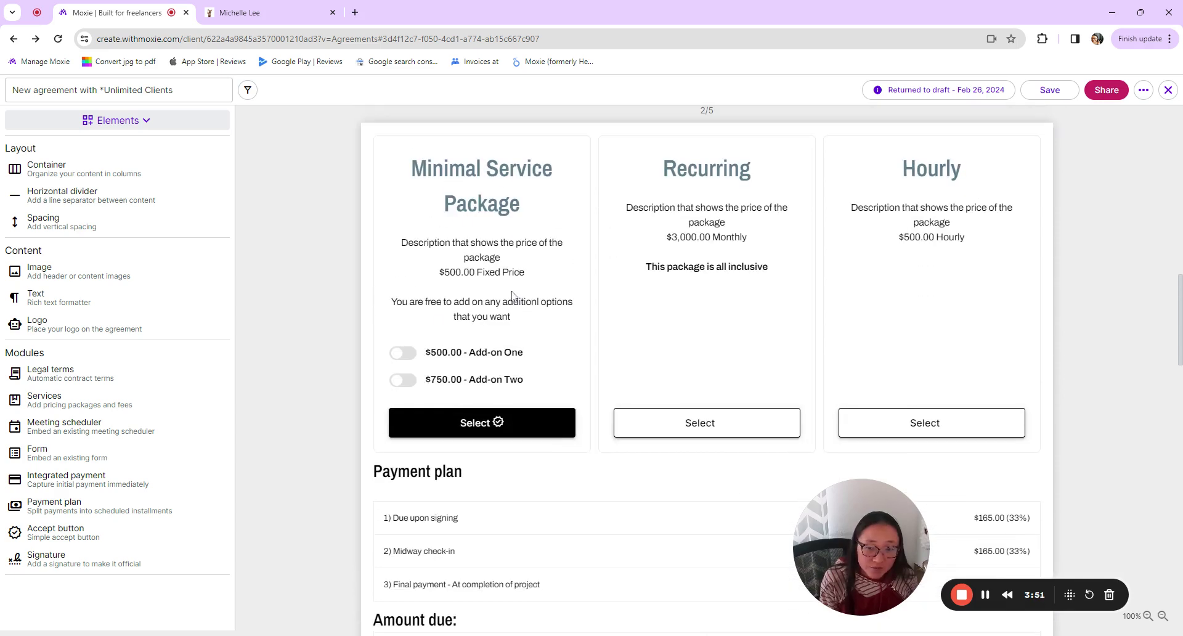
scroll(512, 296, "down", 3)
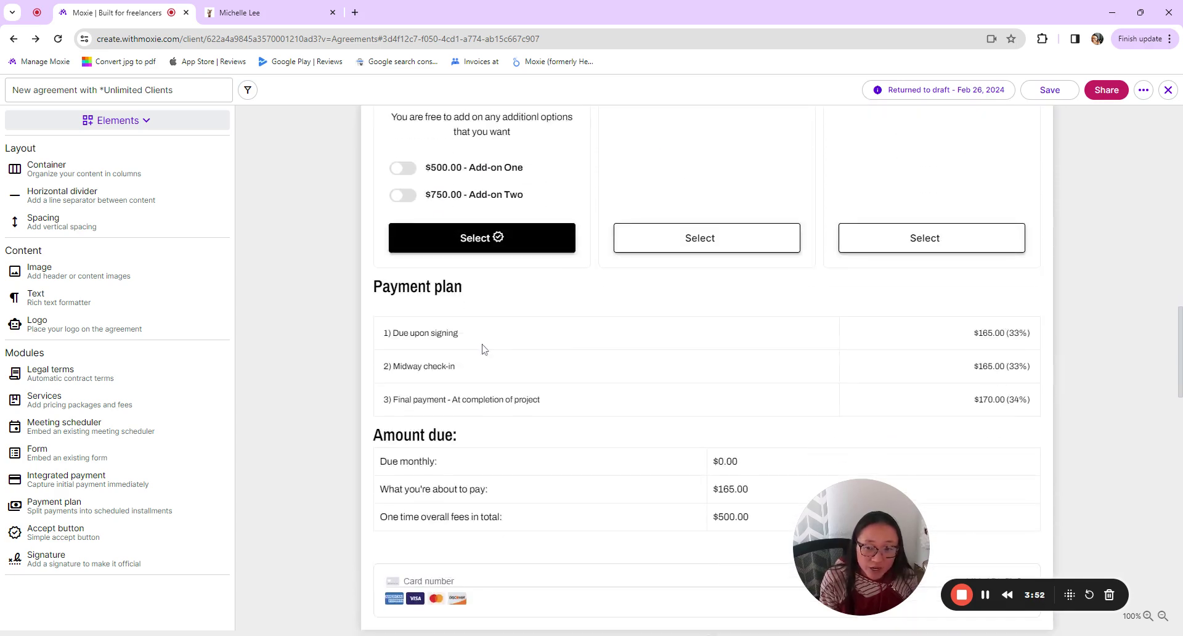
left_click(408, 170)
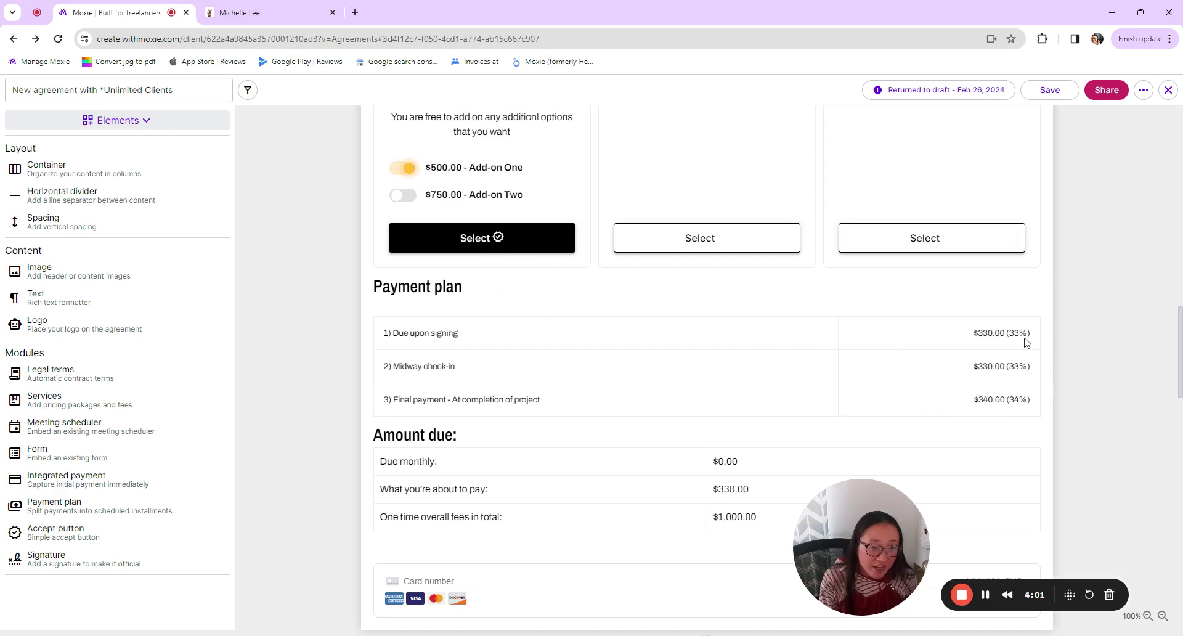
left_click(405, 174)
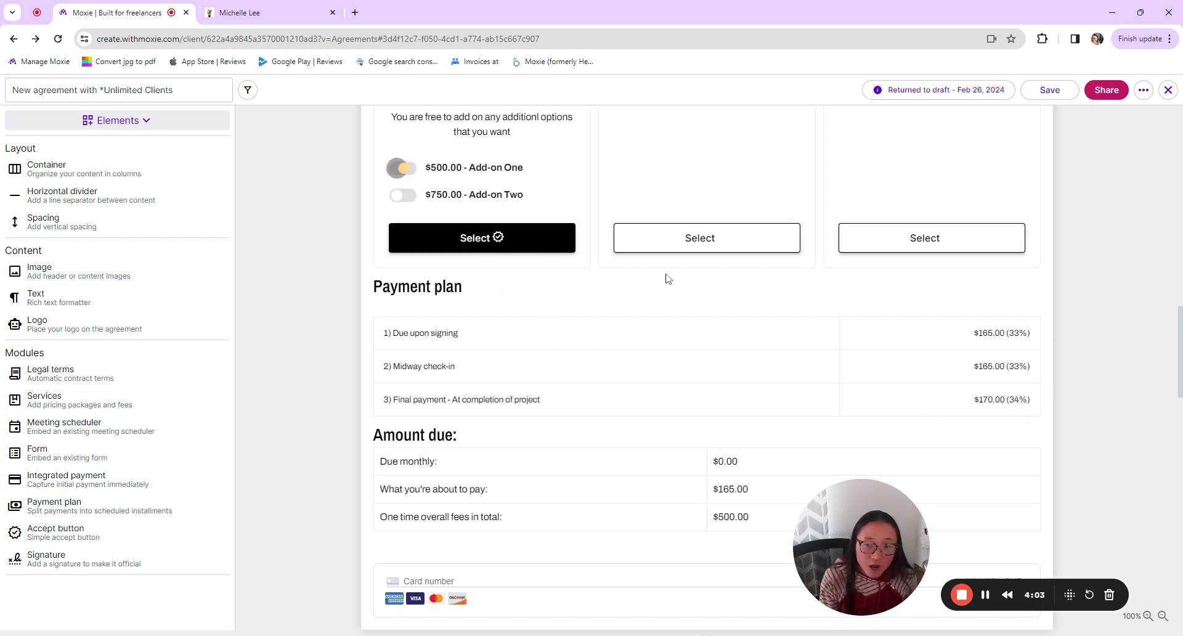
Select the Recurring package and check its payment plan and amounts due
scroll(804, 391, "up", 4)
left_click(719, 485)
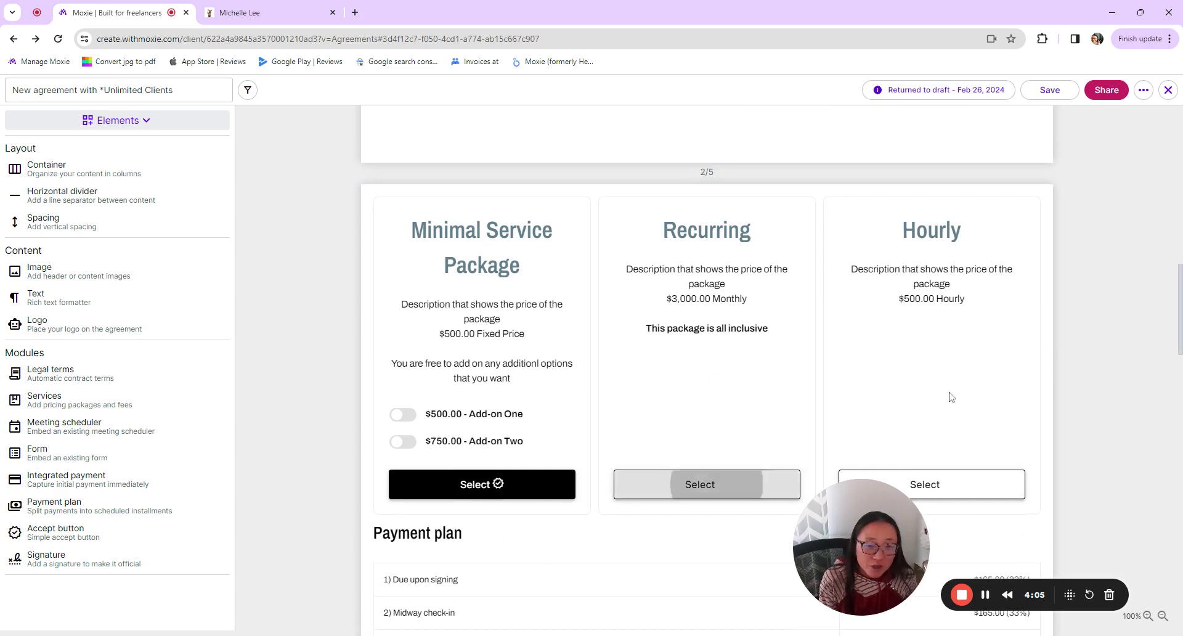
scroll(1047, 398, "down", 8)
scroll(1023, 385, "up", 2)
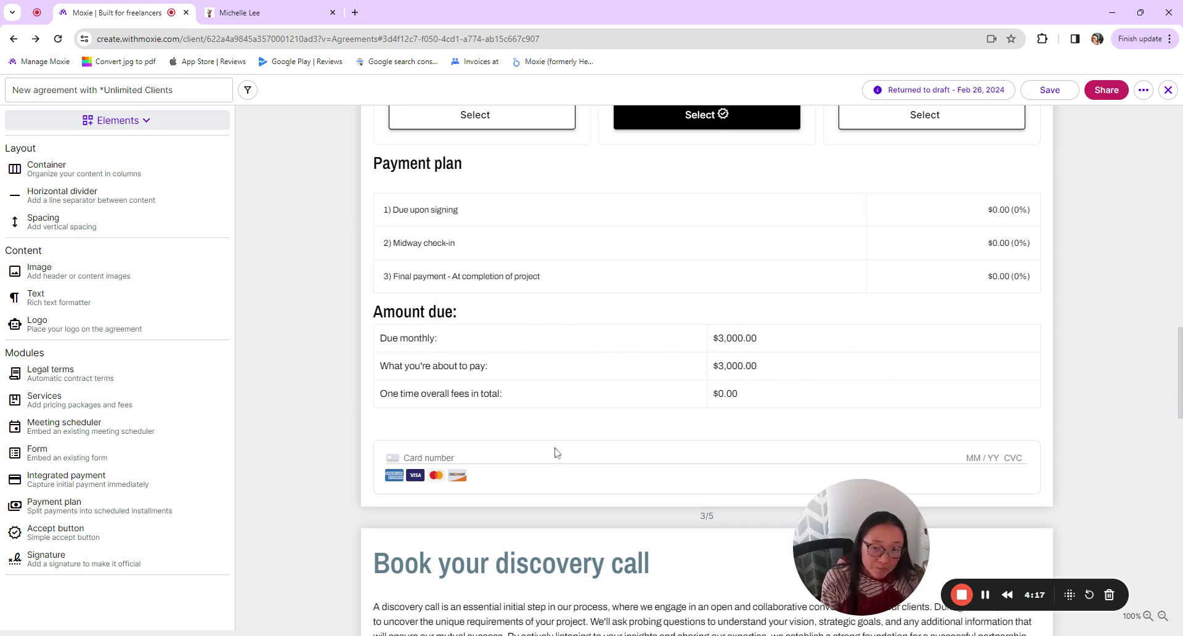
scroll(919, 441, "up", 4)
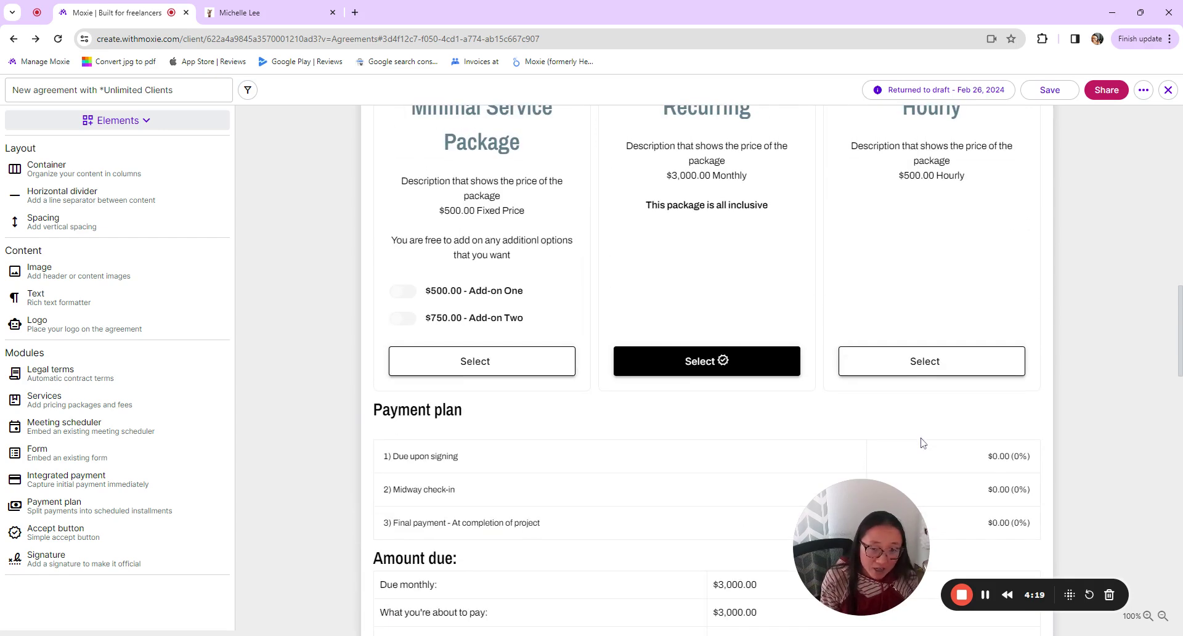
scroll(922, 442, "down", 3)
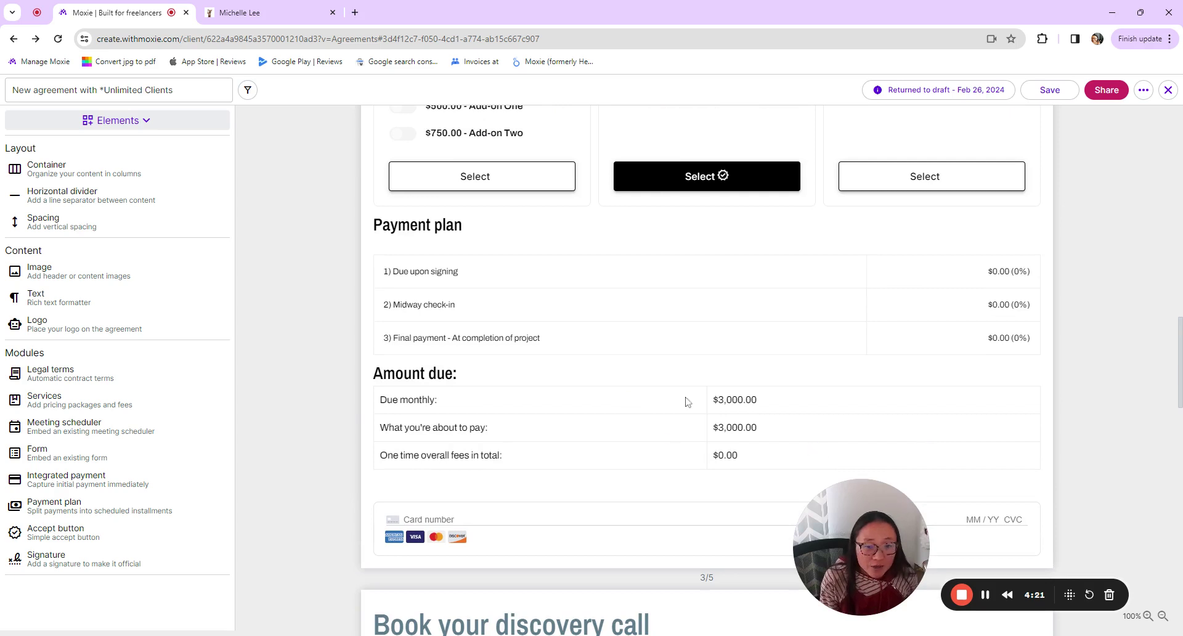
scroll(708, 462, "down", 2)
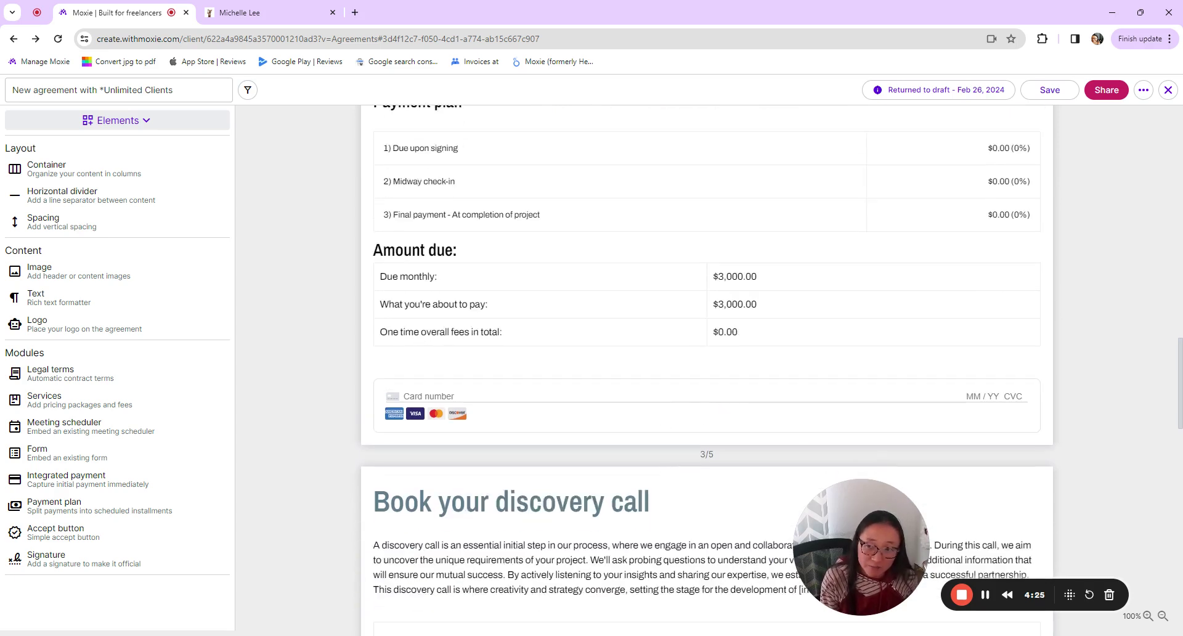
Open the agreement's settings and demonstrate the "Review invoice before sending" option by switching it on and back off
left_click(123, 127)
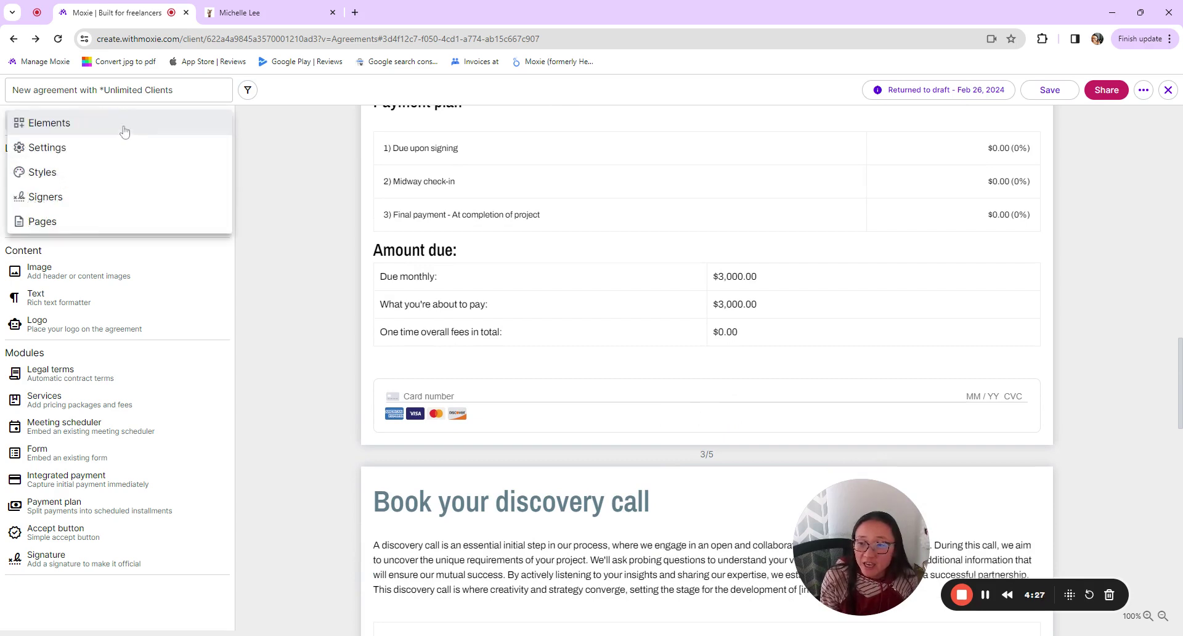
left_click(91, 154)
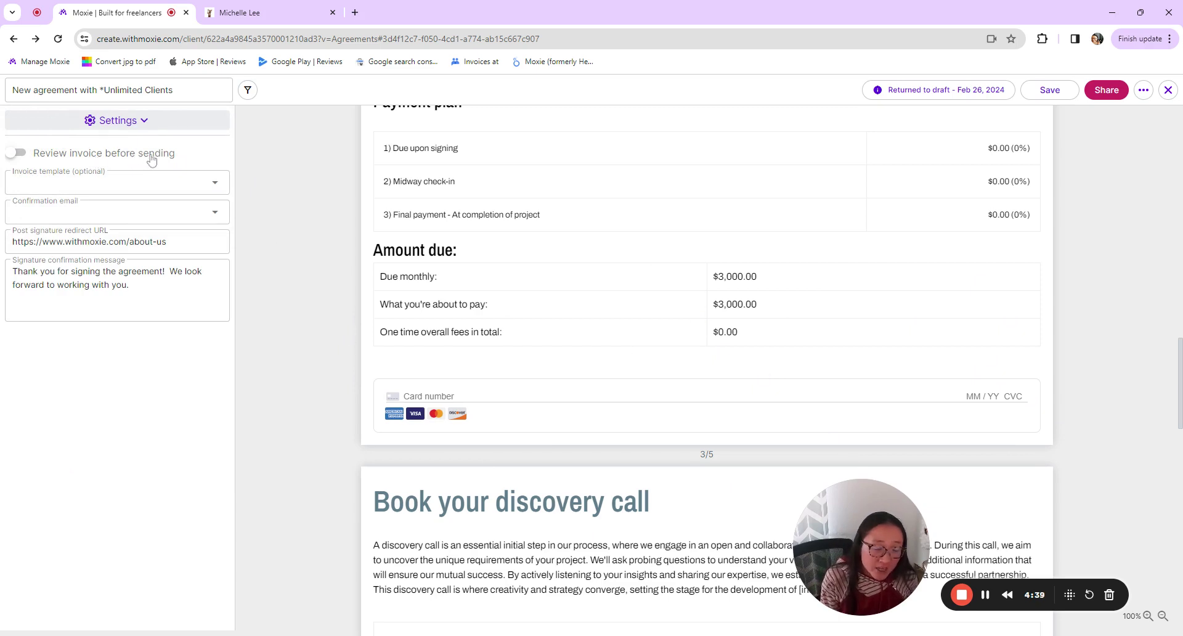
left_click(23, 159)
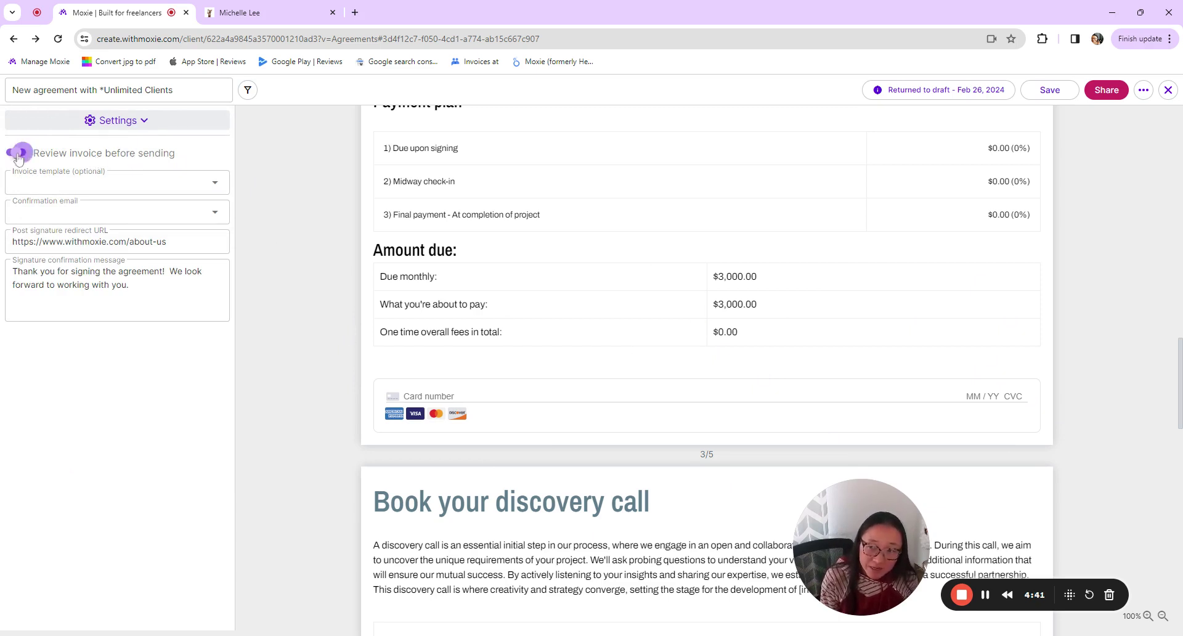
left_click(23, 158)
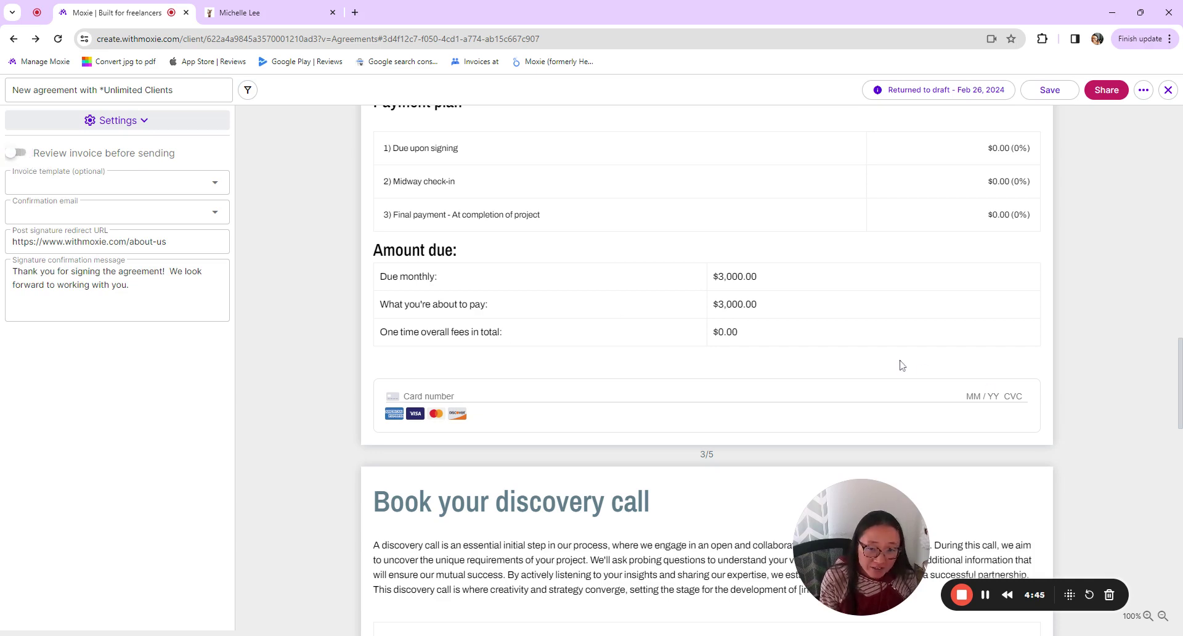
Select the Hourly package and check its payment plan and amounts due
scroll(893, 397, "up", 5)
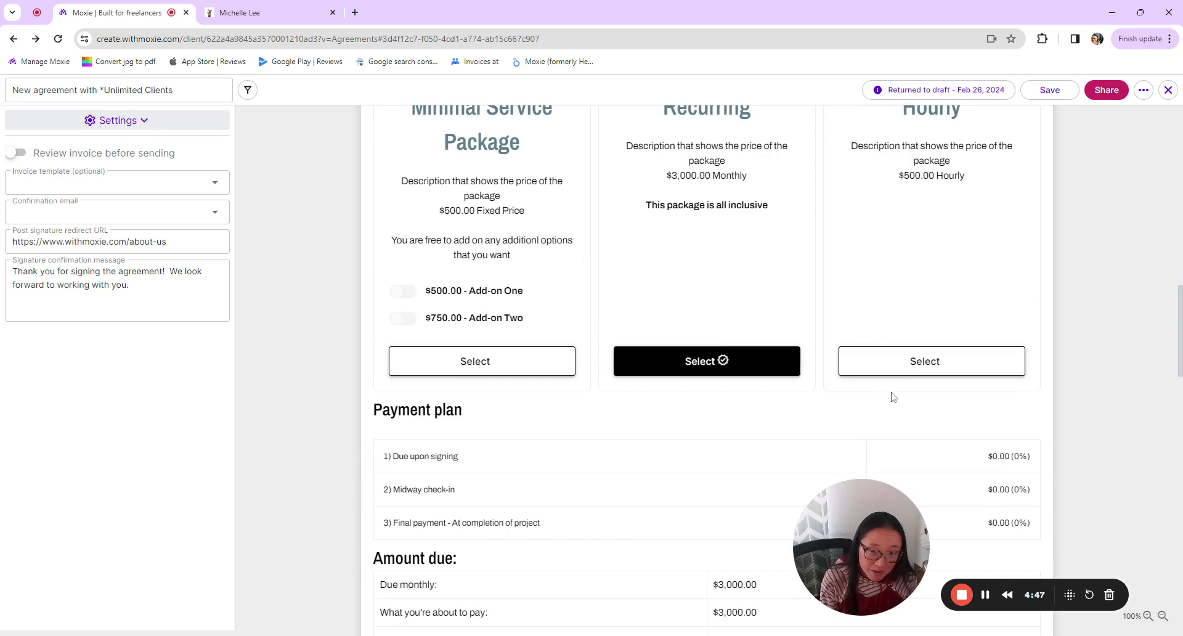
scroll(794, 276, "up", 2)
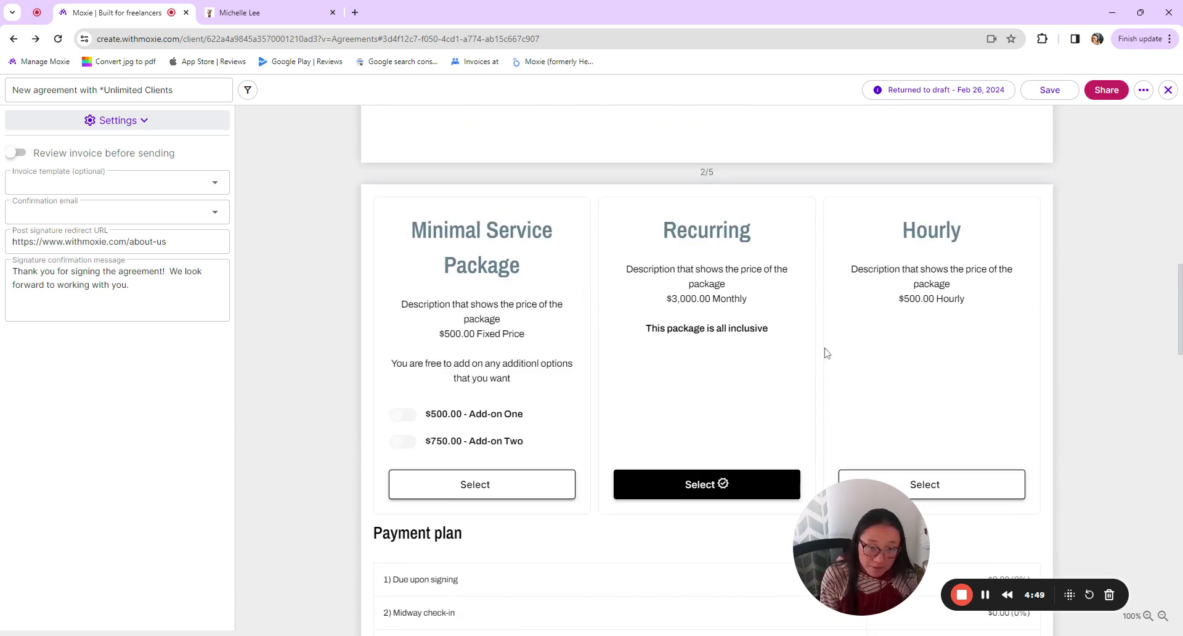
scroll(875, 353, "down", 2)
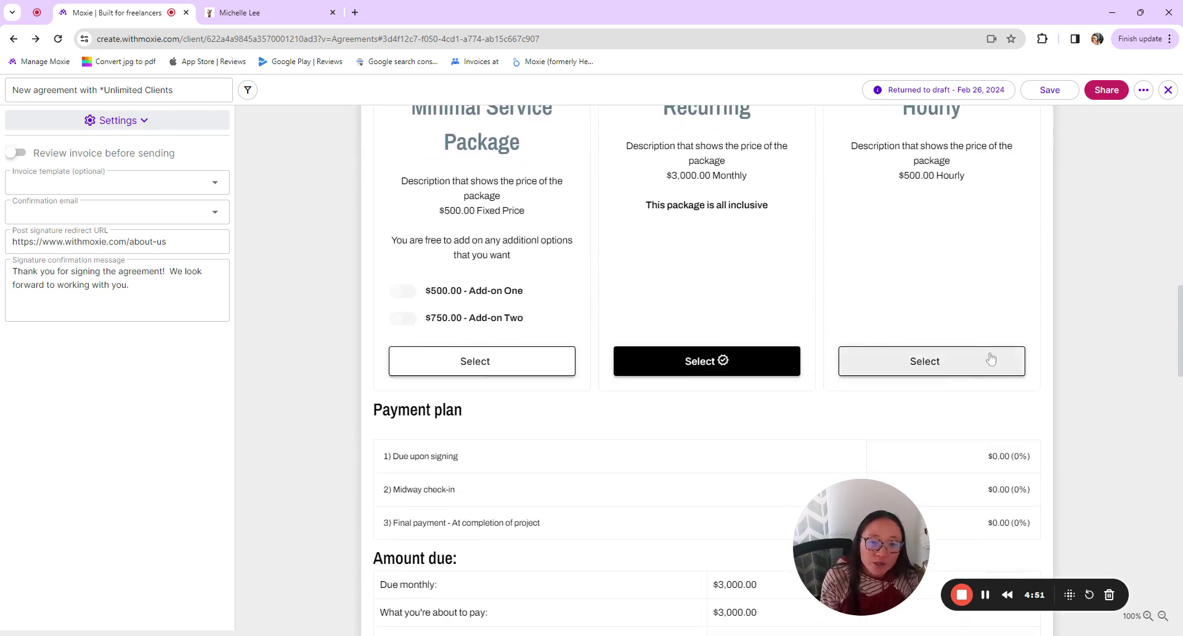
left_click(991, 359)
scroll(1070, 362, "down", 3)
left_click(924, 376)
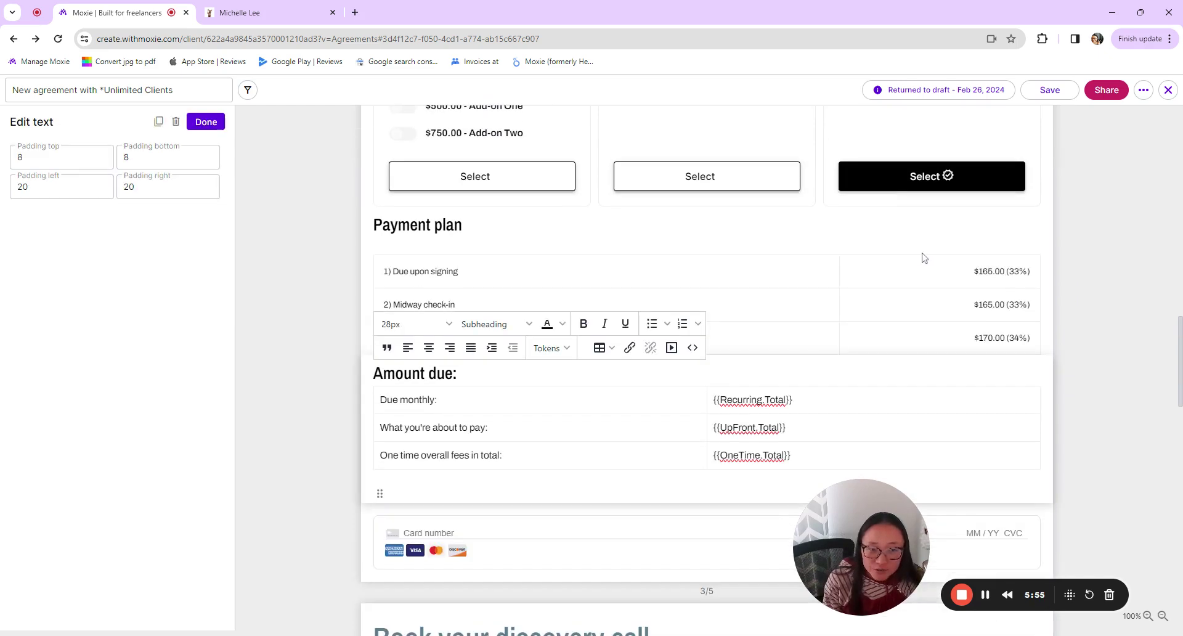
Delete the payment plan block with its three payment events from the agreement
left_click(1014, 269)
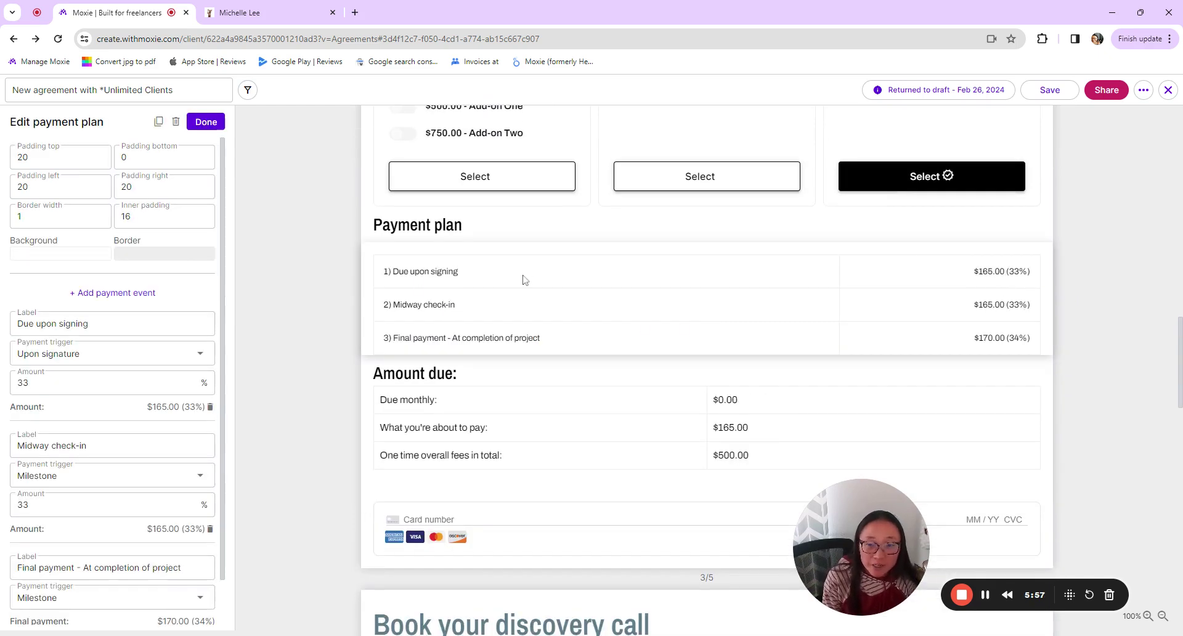
left_click(176, 122)
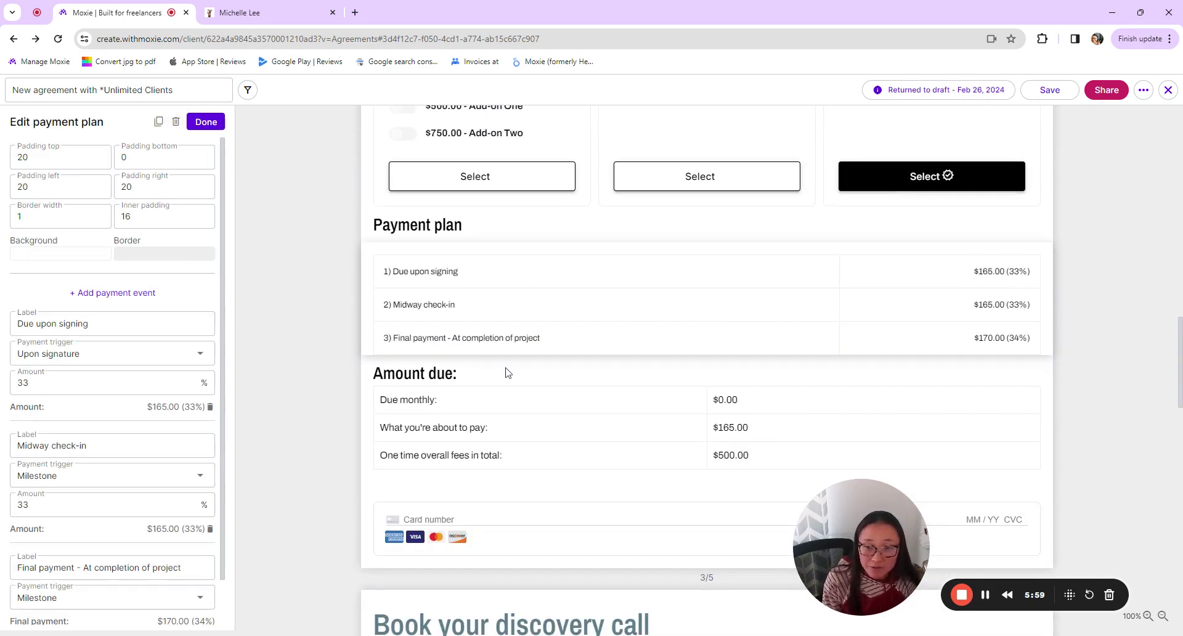
left_click(626, 397)
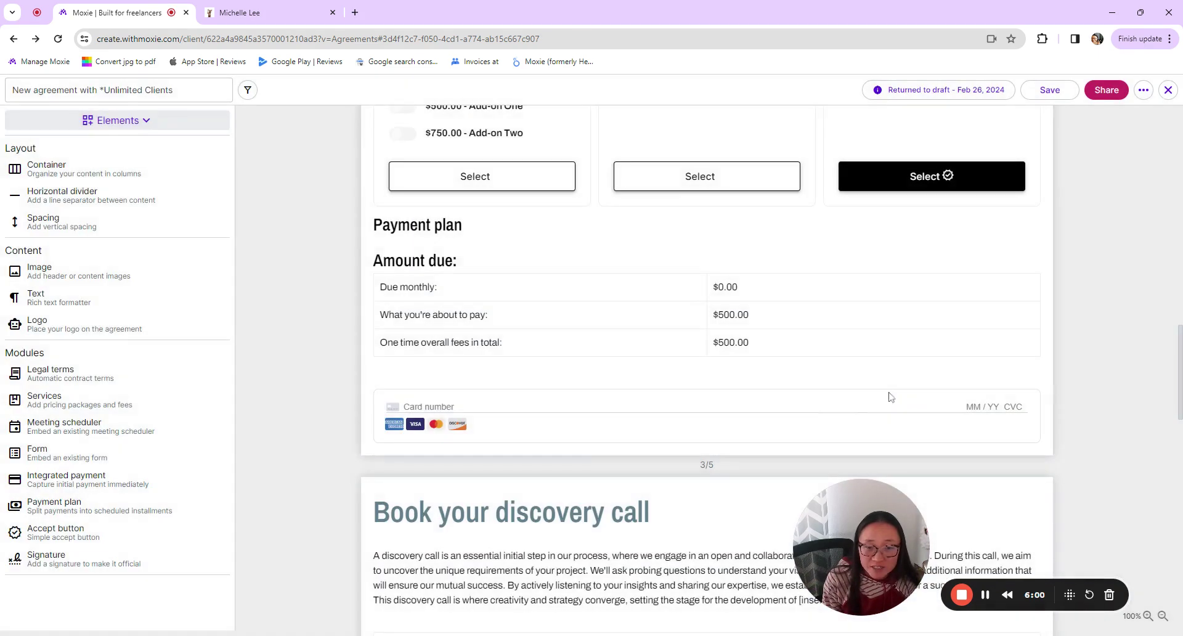
Open the Hourly package's settings from the services block, review its hour estimates, amount and deposit, and close them
scroll(862, 372, "up", 2)
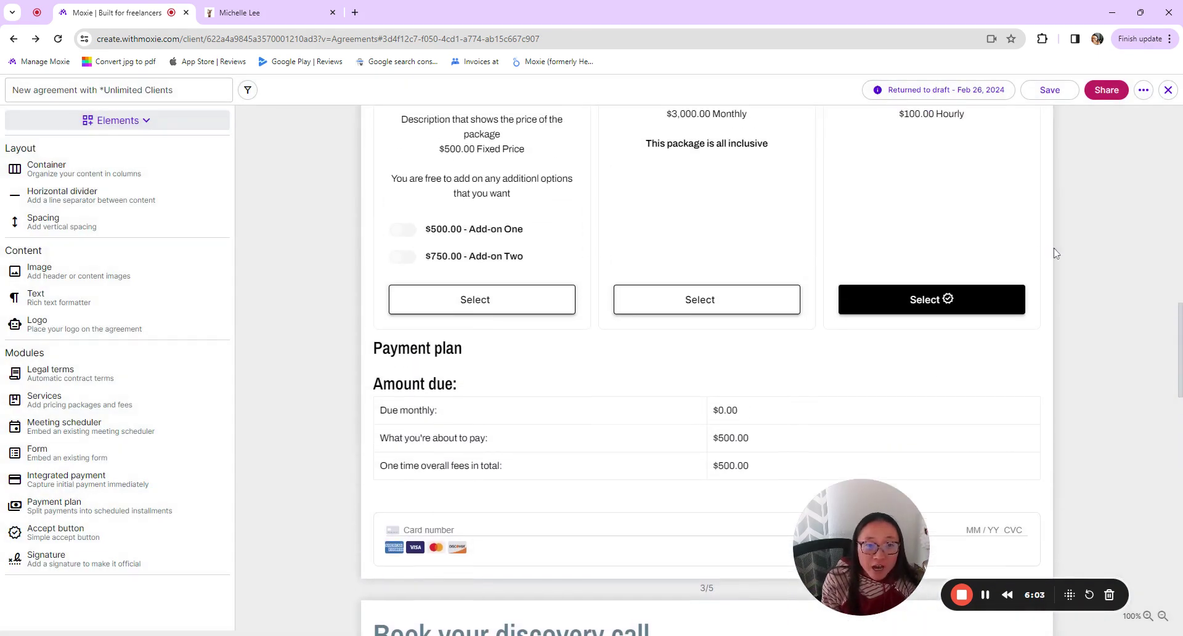
scroll(1045, 249, "up", 1)
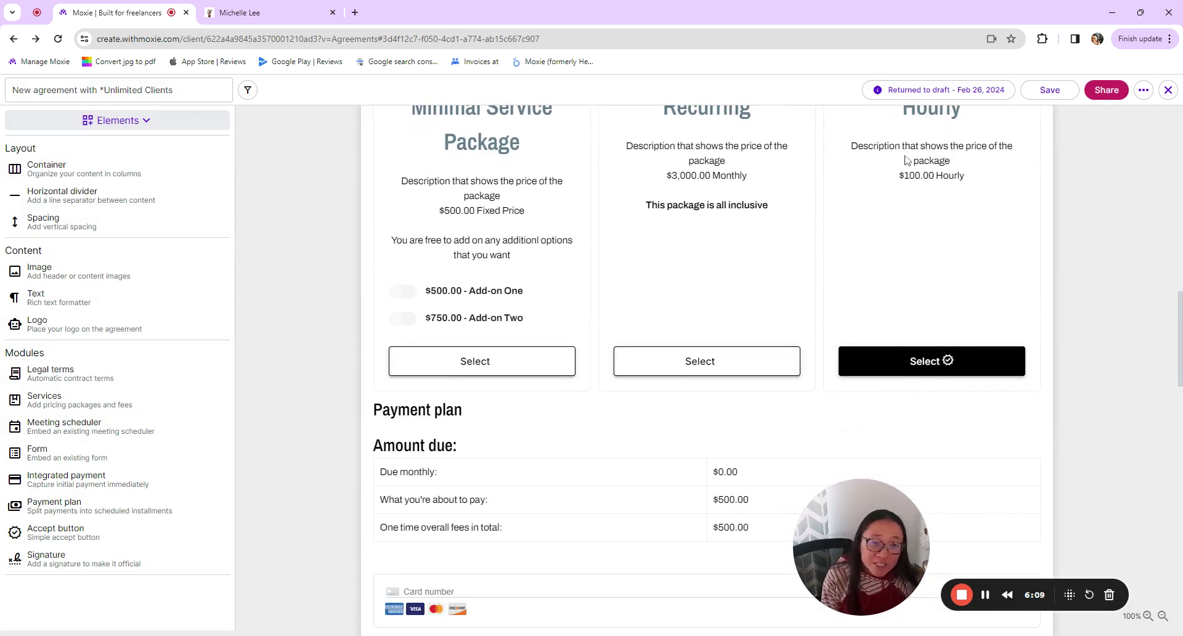
left_click(934, 194)
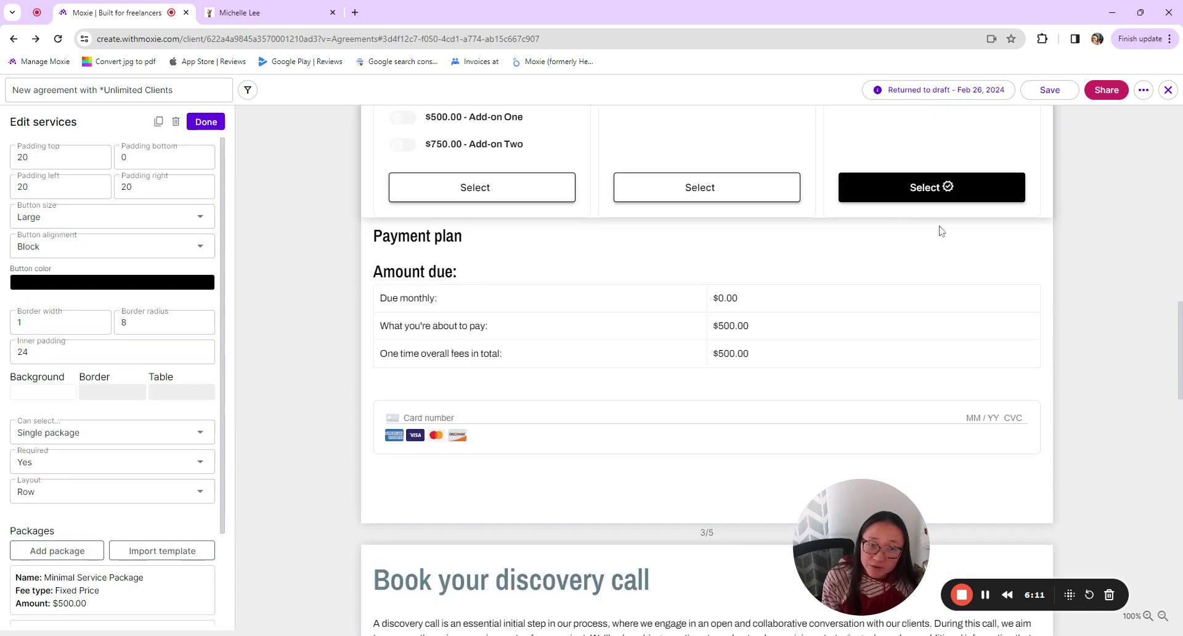
scroll(263, 388, "up", 1)
scroll(92, 554, "down", 2)
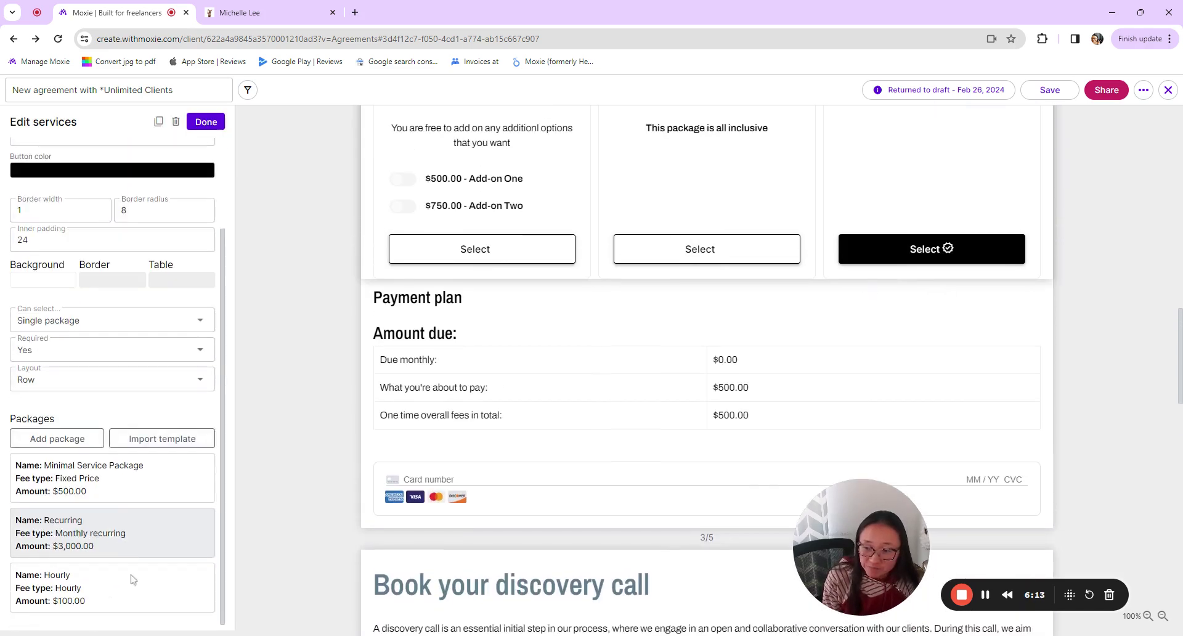
left_click(87, 598)
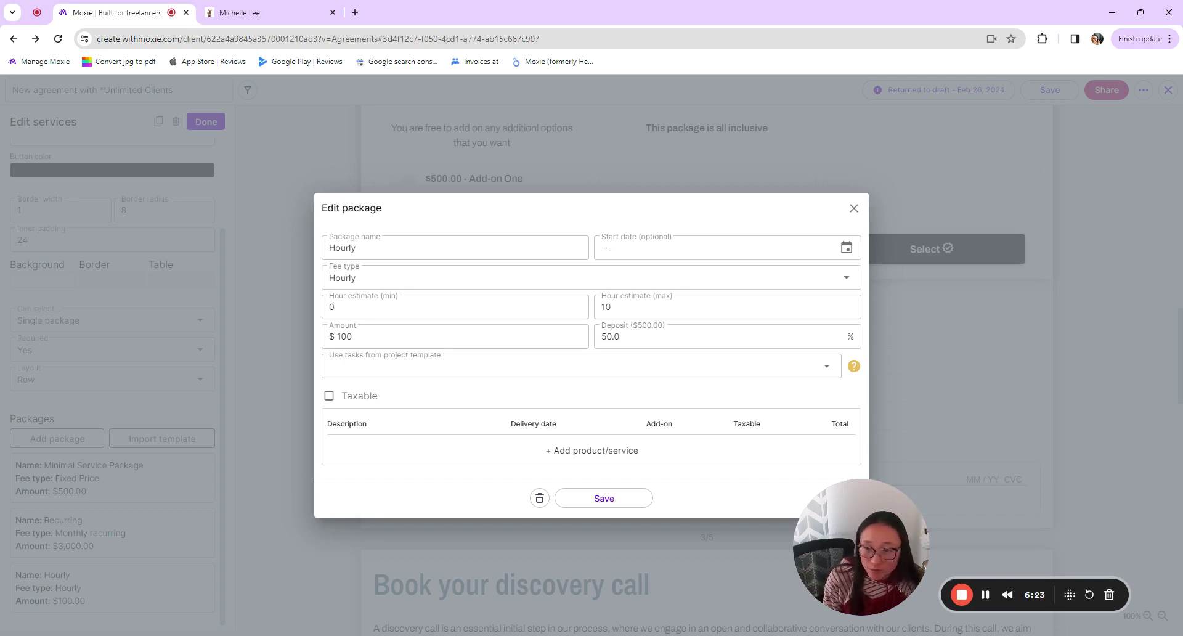
left_click(853, 208)
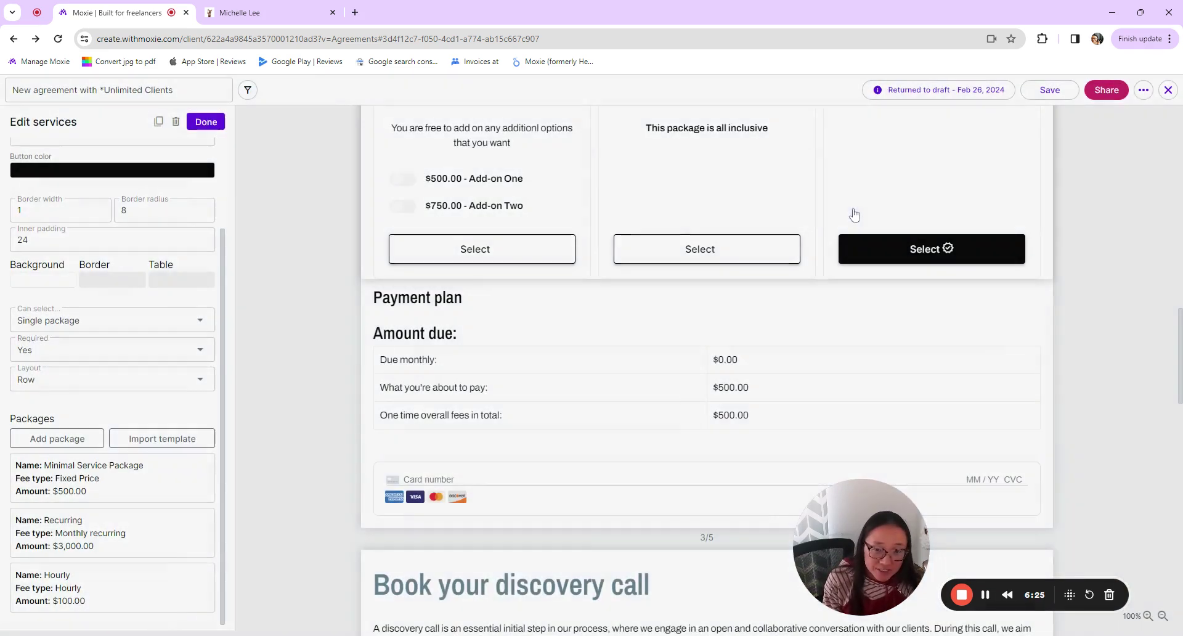
Compare the three package descriptions with the "Amount due" table while the Hourly package is selected
left_click(562, 400)
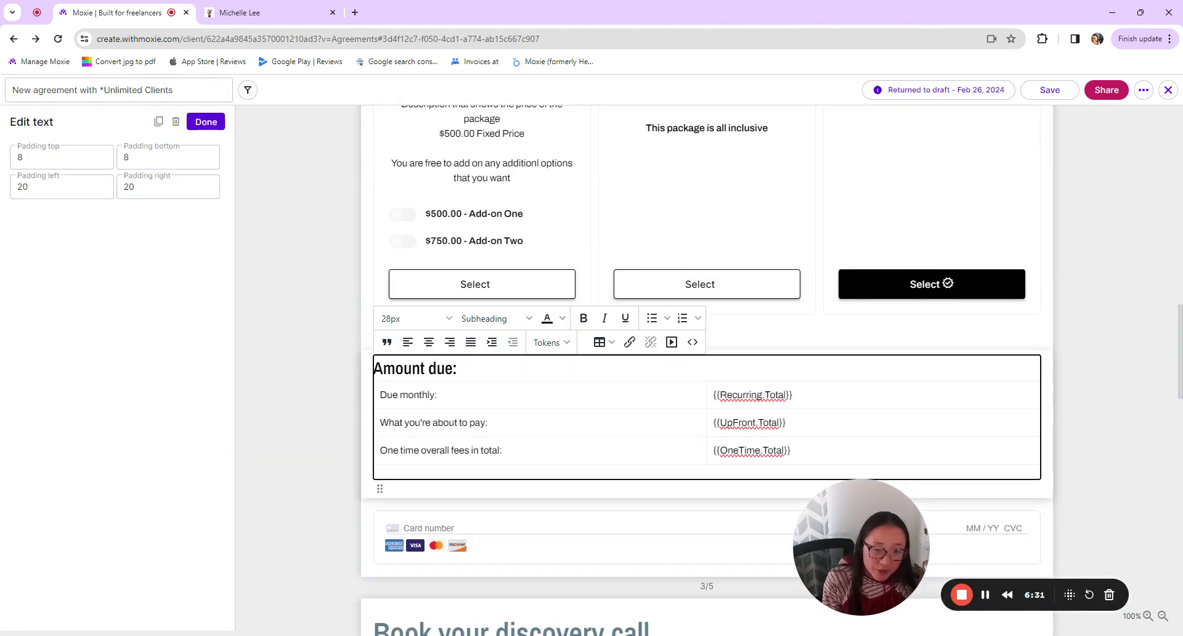
left_click(1100, 368)
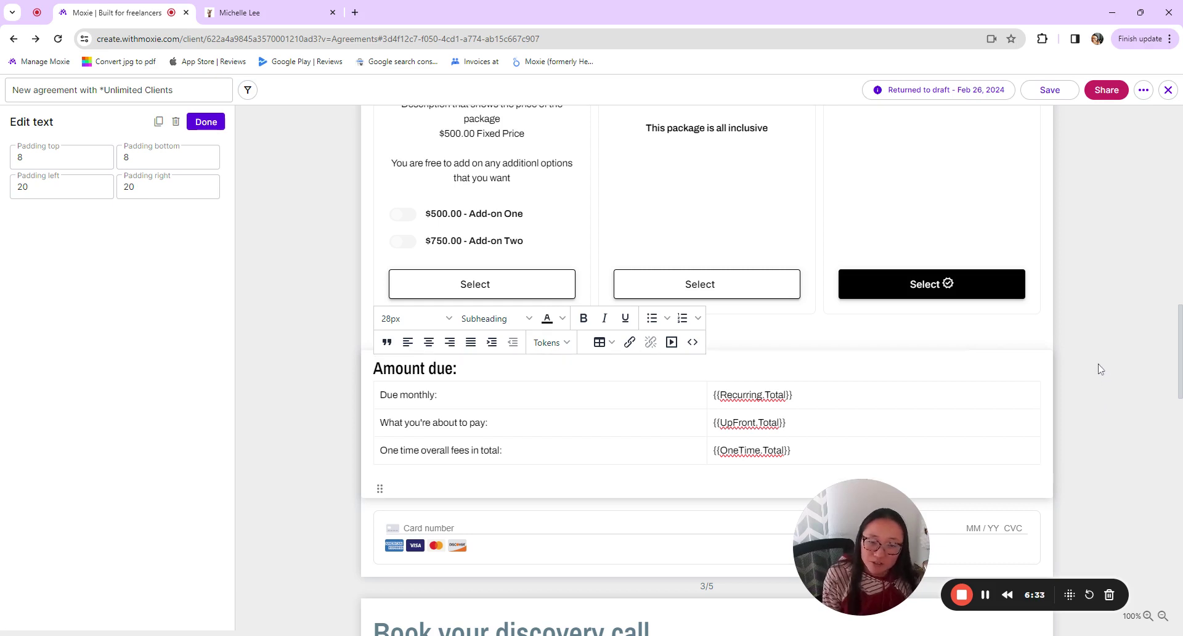
scroll(1018, 426, "down", 2)
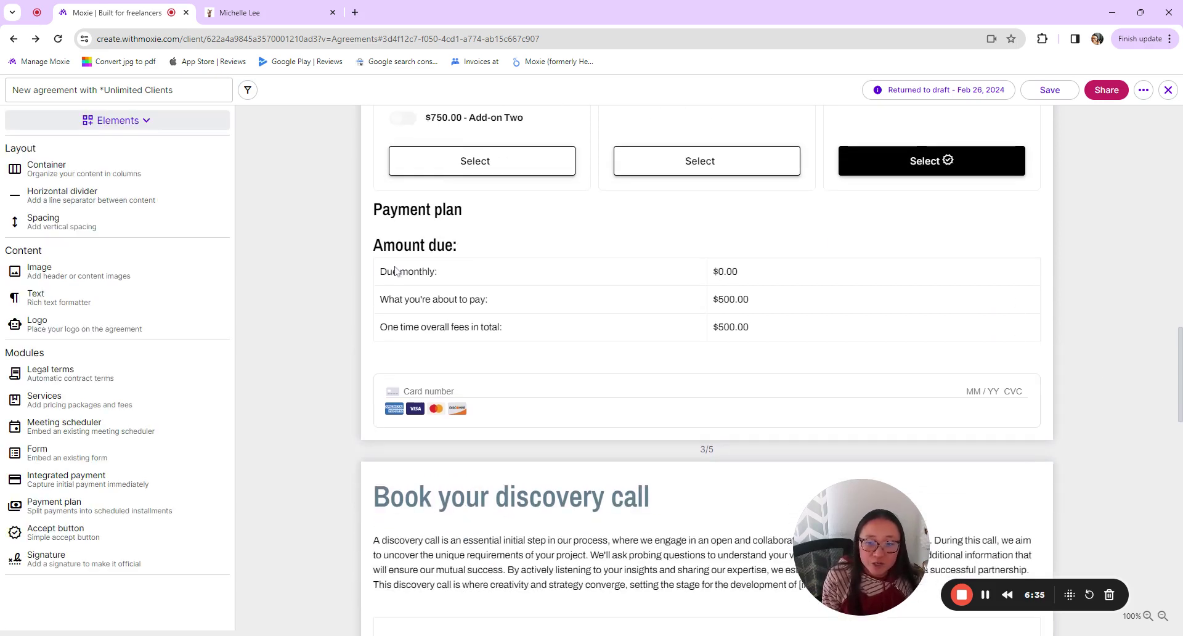
scroll(882, 337, "up", 3)
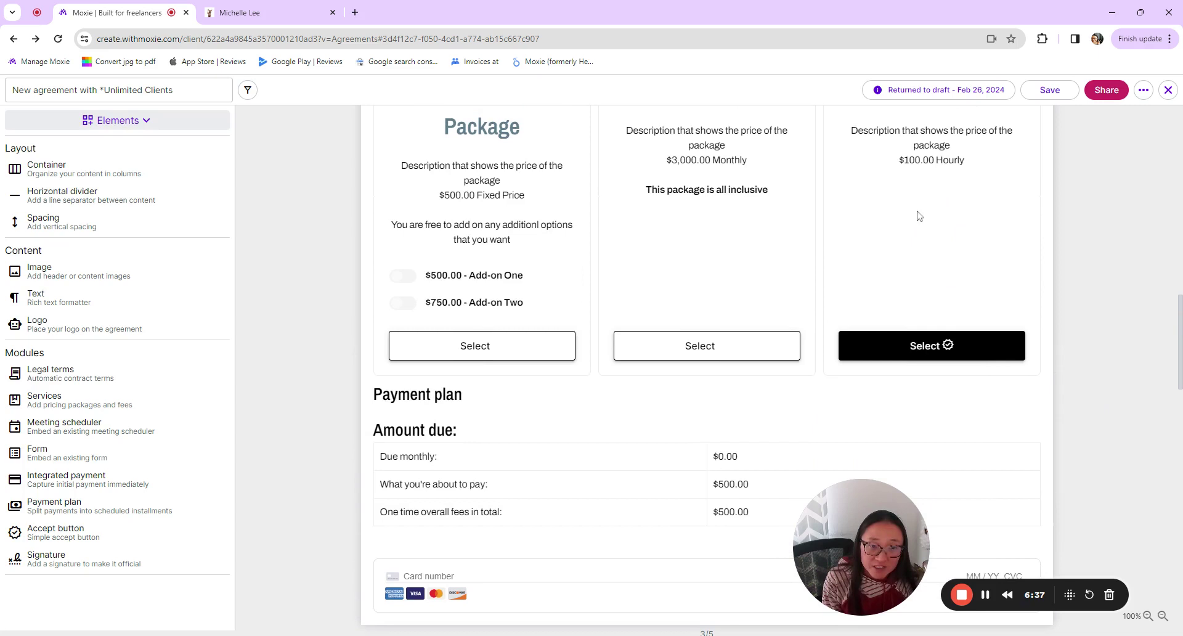
scroll(842, 315, "down", 2)
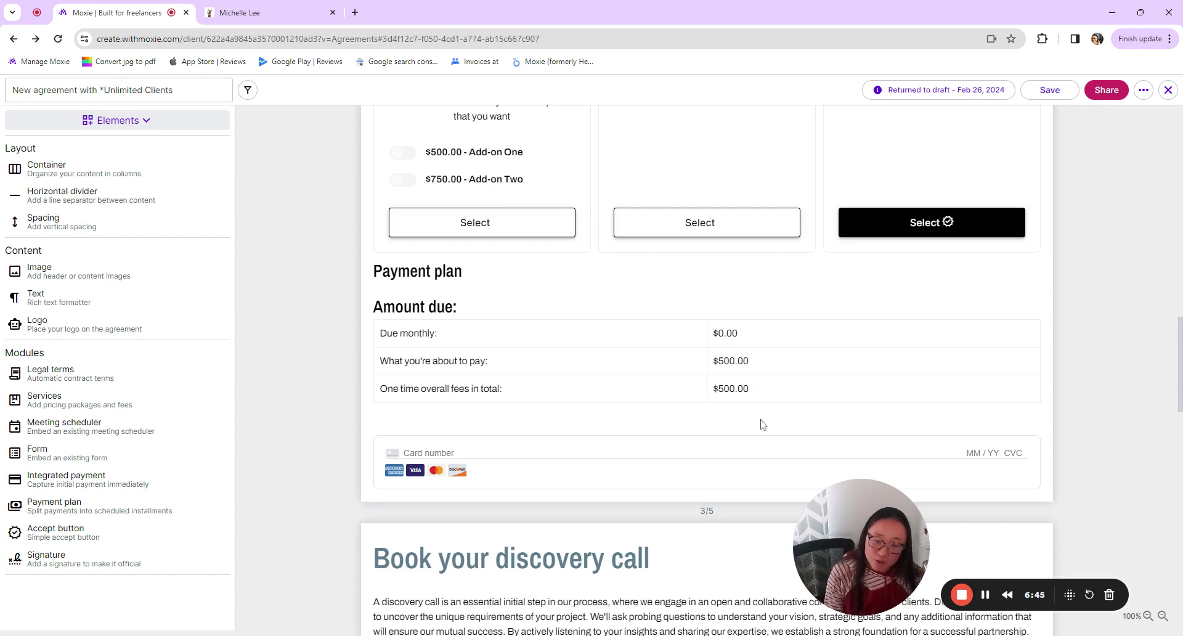
scroll(1015, 404, "up", 3)
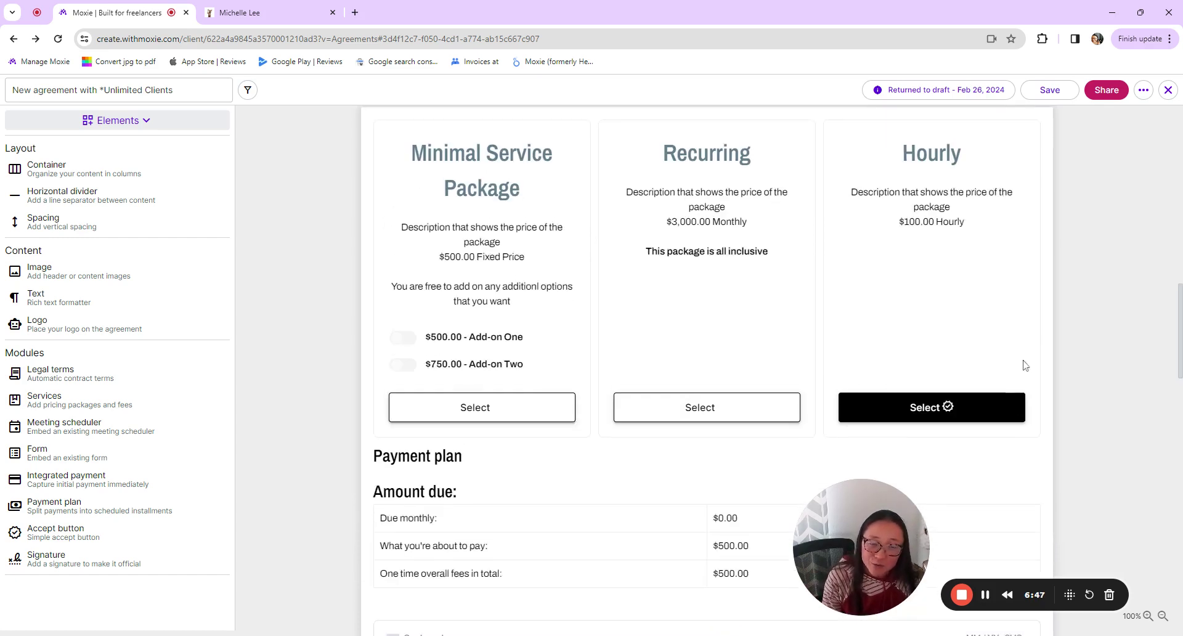
scroll(653, 406, "up", 5)
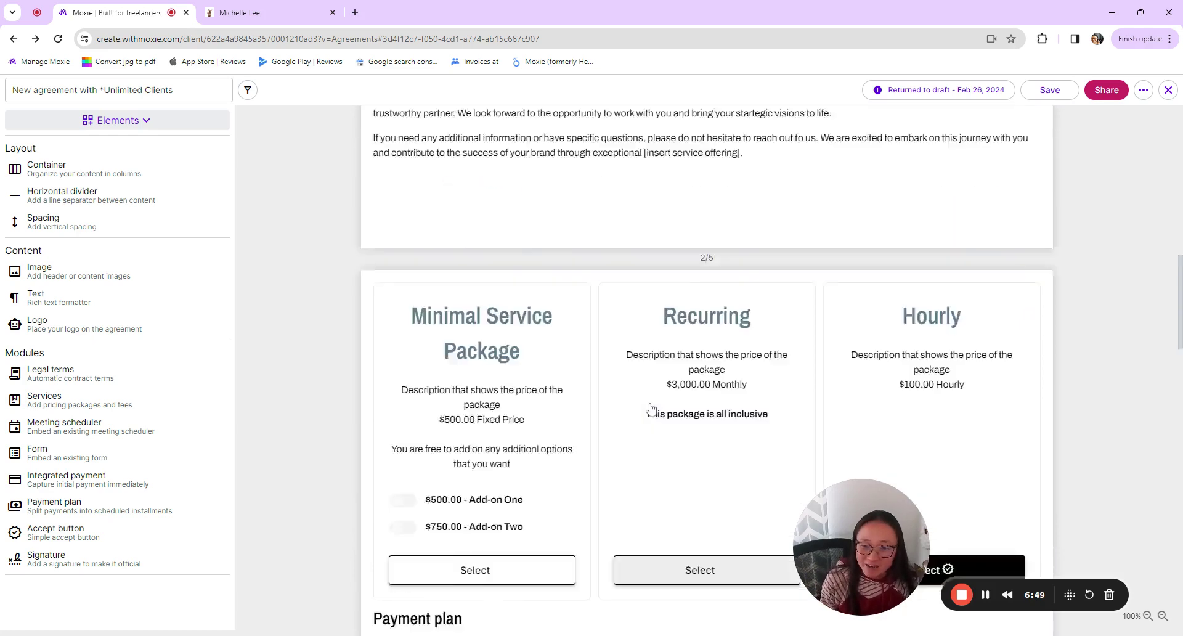
scroll(655, 401, "down", 2)
scroll(657, 401, "down", 3)
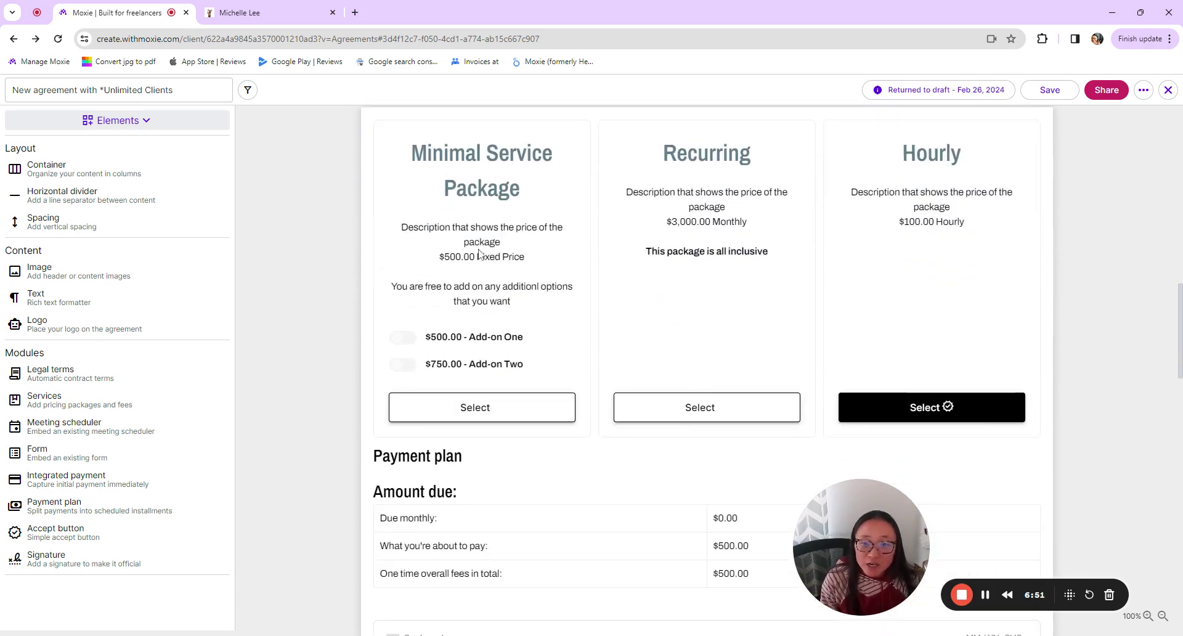
Review the UpFront, OneTime and Recurring tokens available for the "Amount due" text block and leave the block
left_click(644, 310)
scroll(638, 305, "down", 3)
scroll(739, 401, "down", 3)
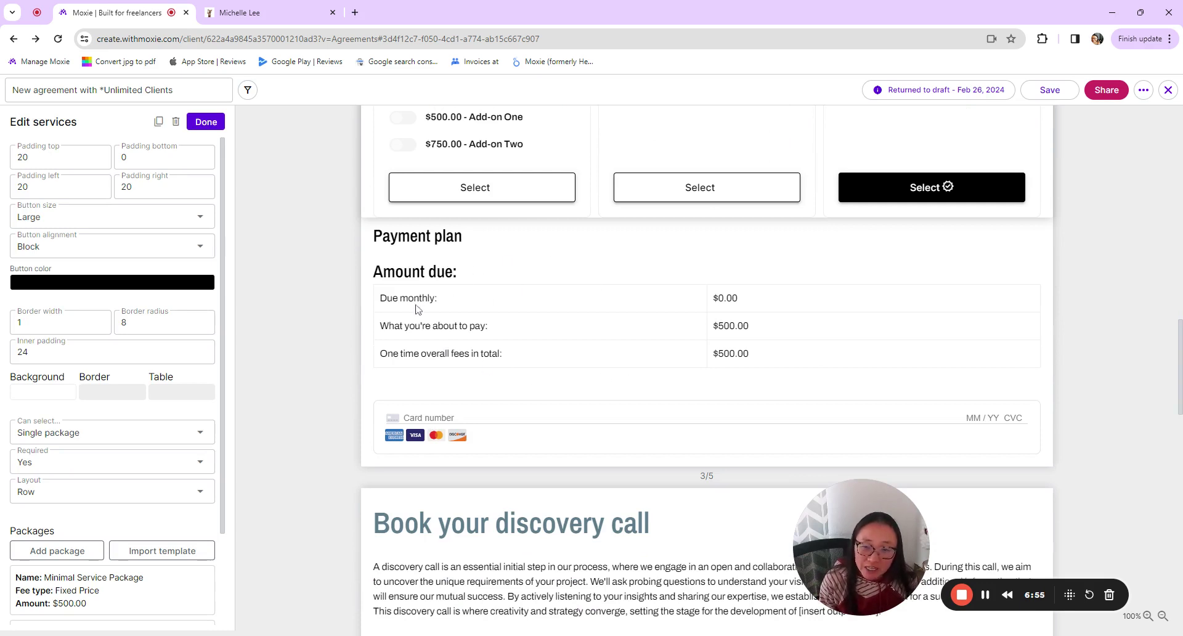
left_click(786, 327)
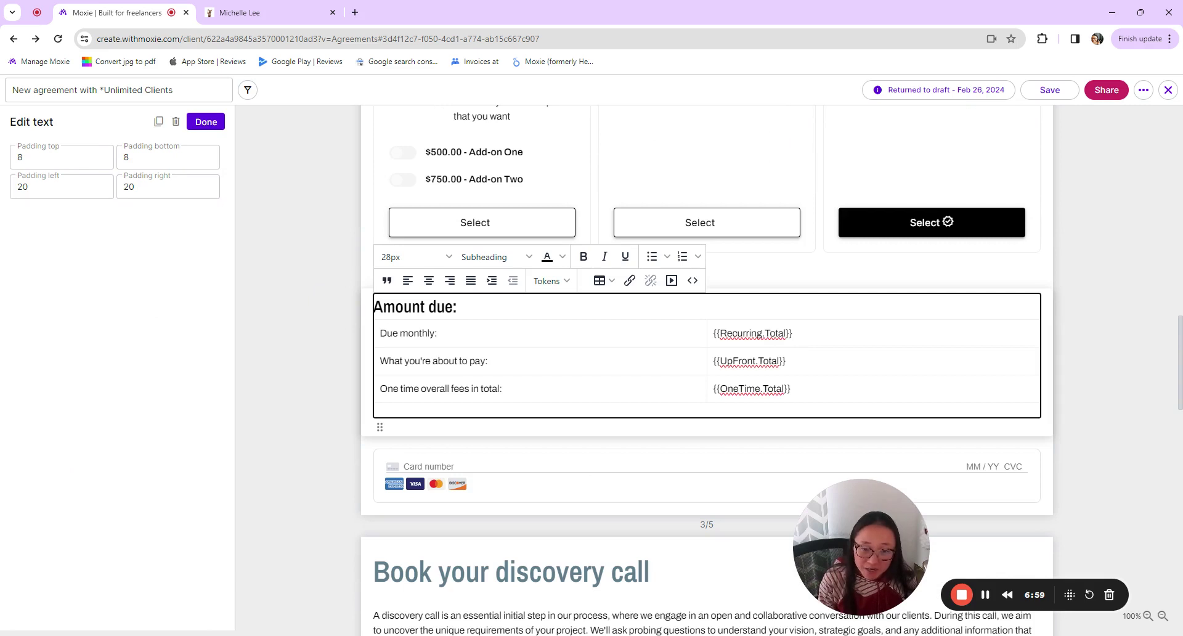
left_click(552, 281)
scroll(585, 431, "down", 8)
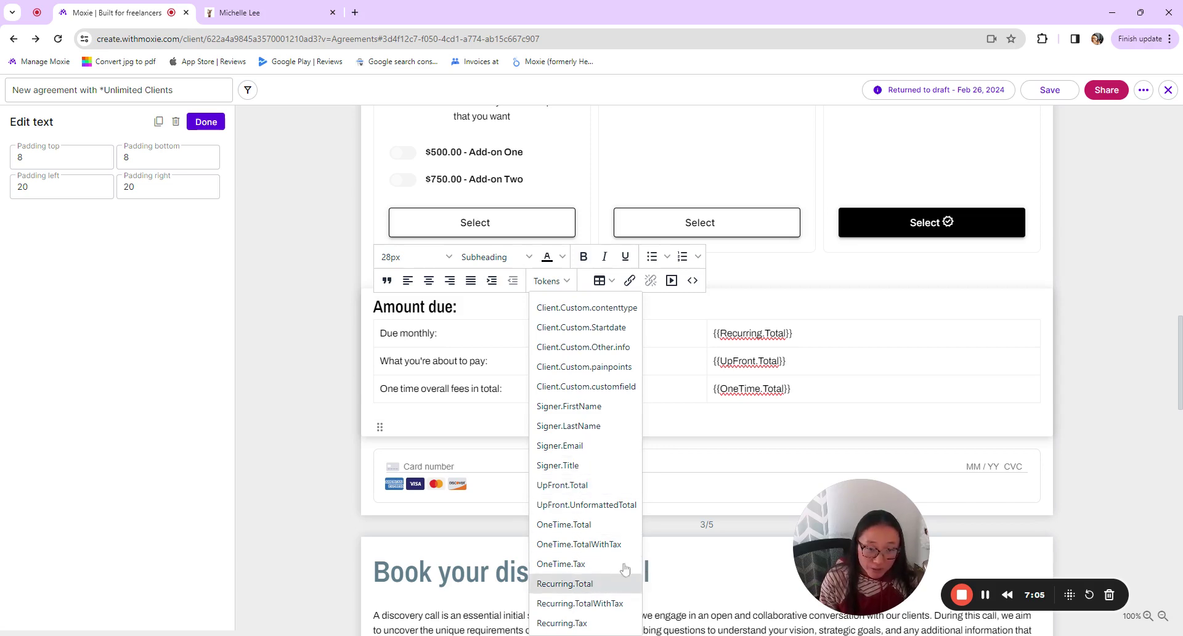
left_click(1124, 367)
left_click(1123, 367)
Select the Minimal Service Package, followed by the Recurring package, to compare their amounts due without a payment plan
scroll(1111, 319, "up", 5)
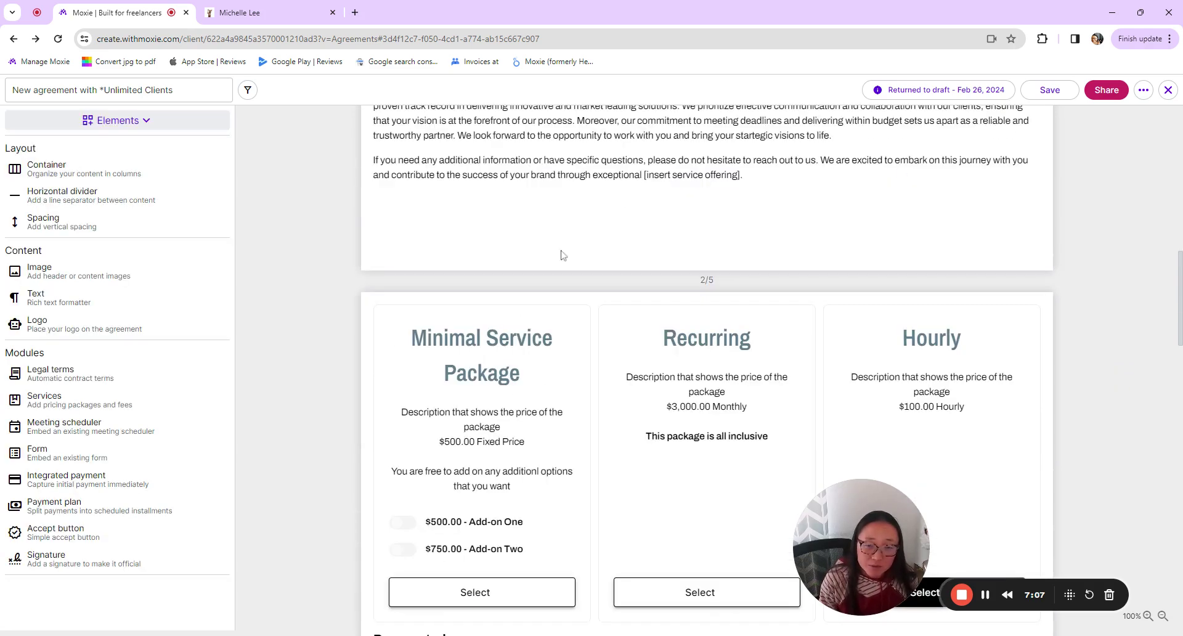
scroll(478, 409, "down", 1)
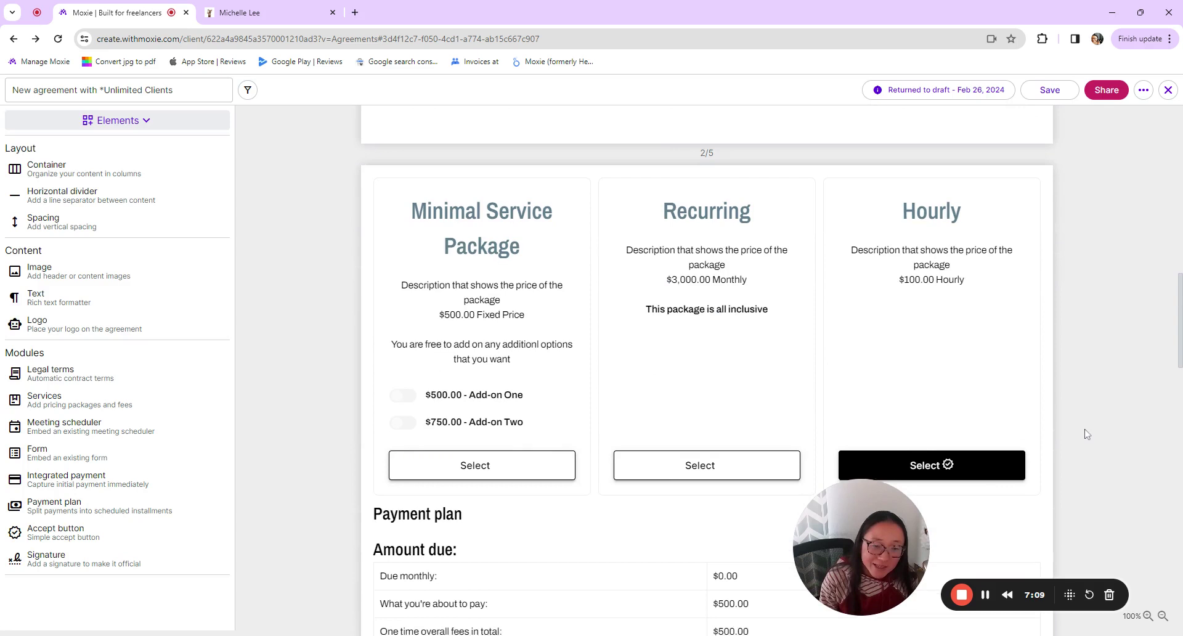
scroll(1082, 431, "down", 3)
left_click(482, 285)
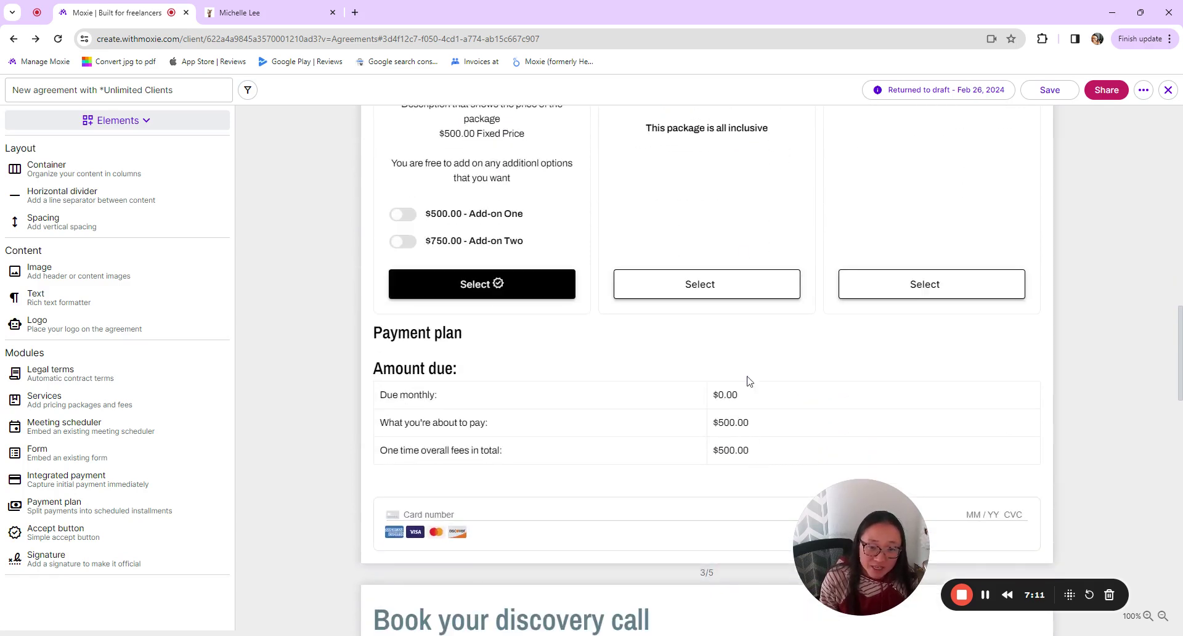
left_click(740, 288)
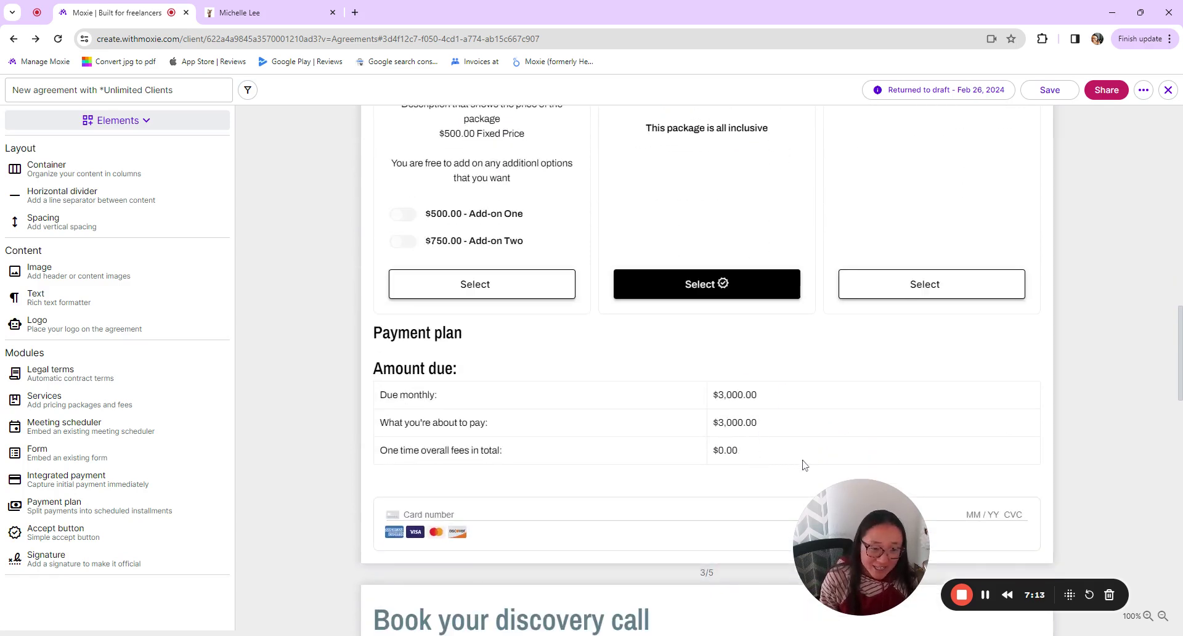